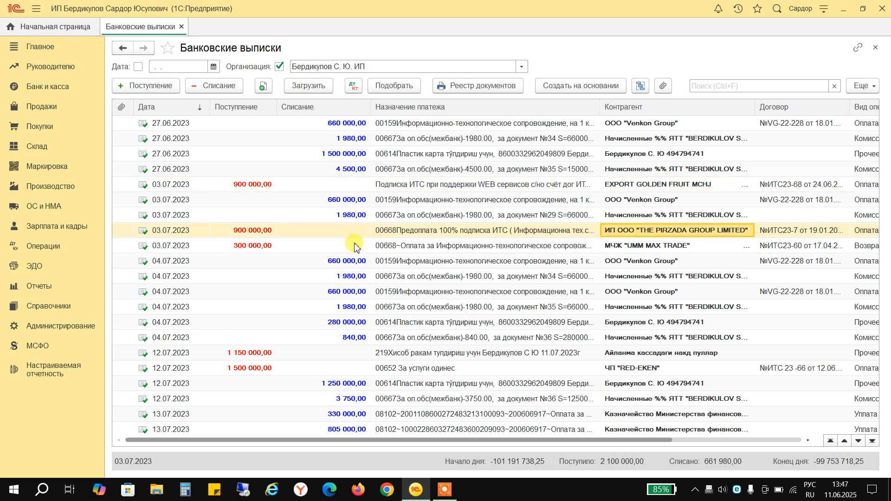
click(354, 244)
click(288, 214)
click(772, 214)
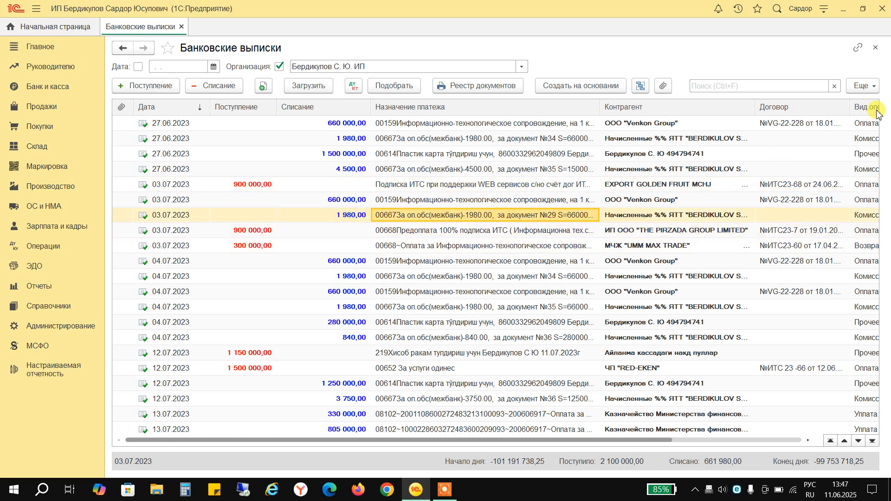
click(863, 86)
click(307, 200)
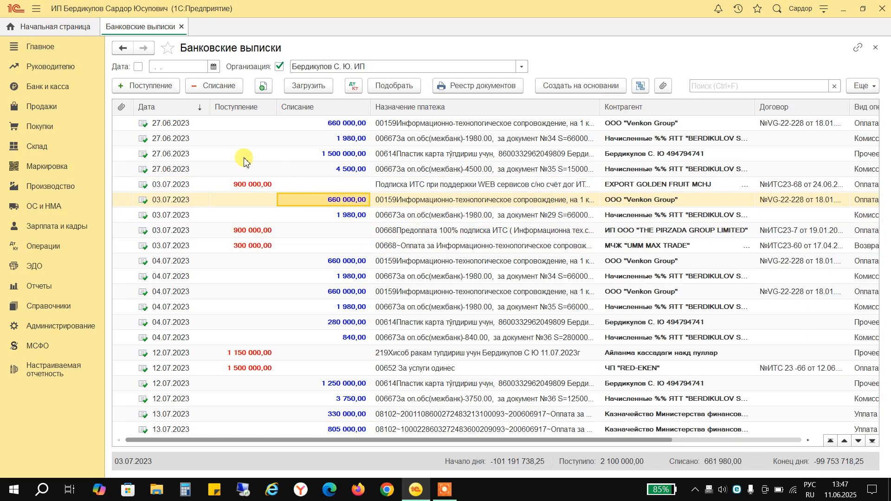
Close the Банковские выписки list and reopen it from the Банк и касса section
click(181, 27)
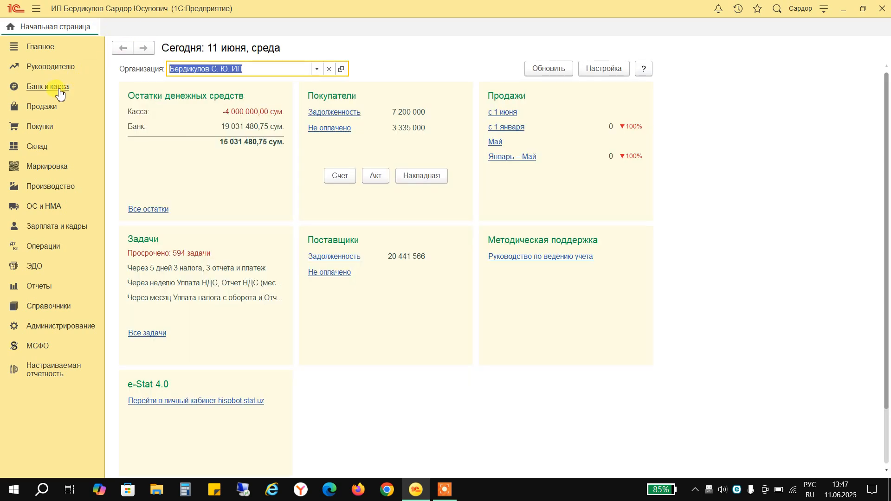
click(58, 88)
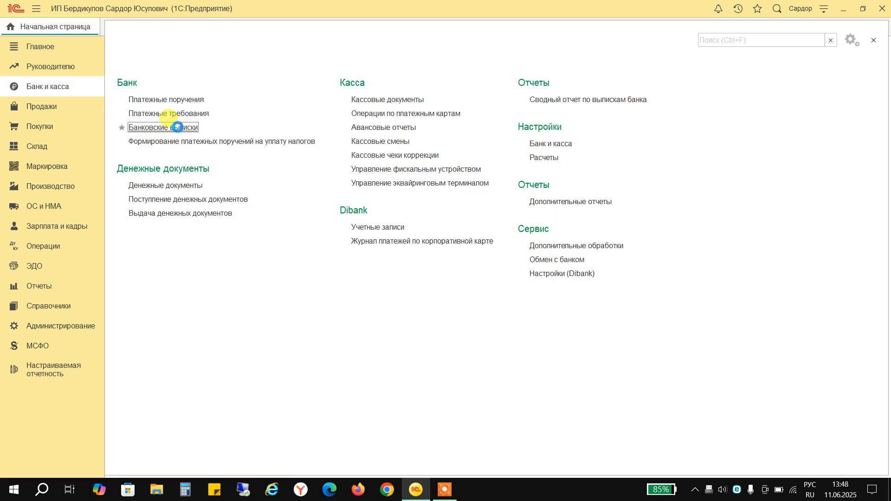
click(177, 127)
scroll(413, 274, up, 5)
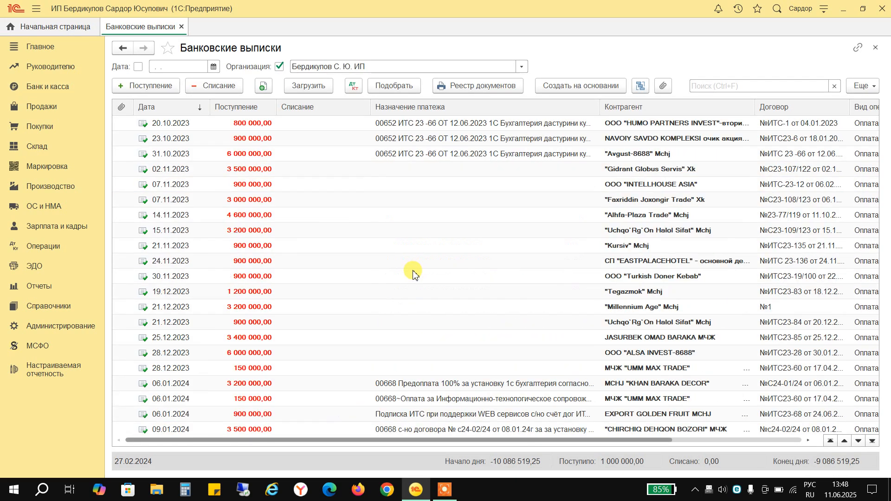
Open the list settings of Банковские выписки and display its conditional formatting rules
click(862, 85)
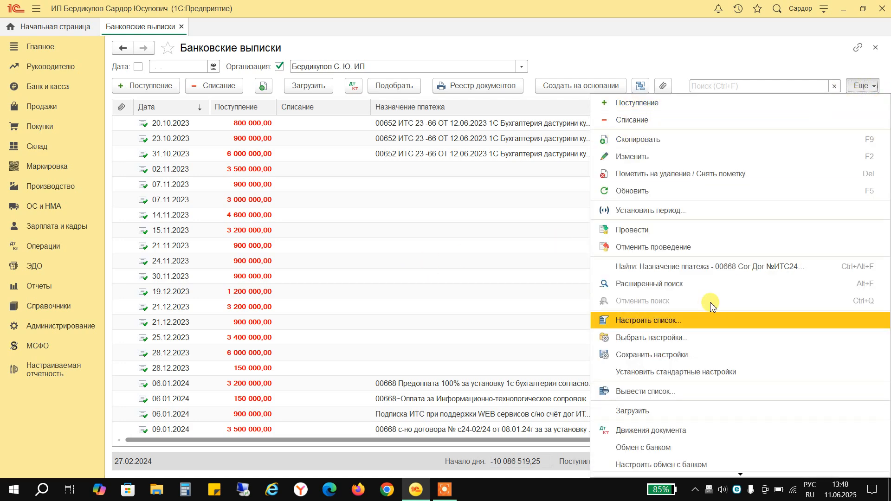
scroll(626, 371, down, 2)
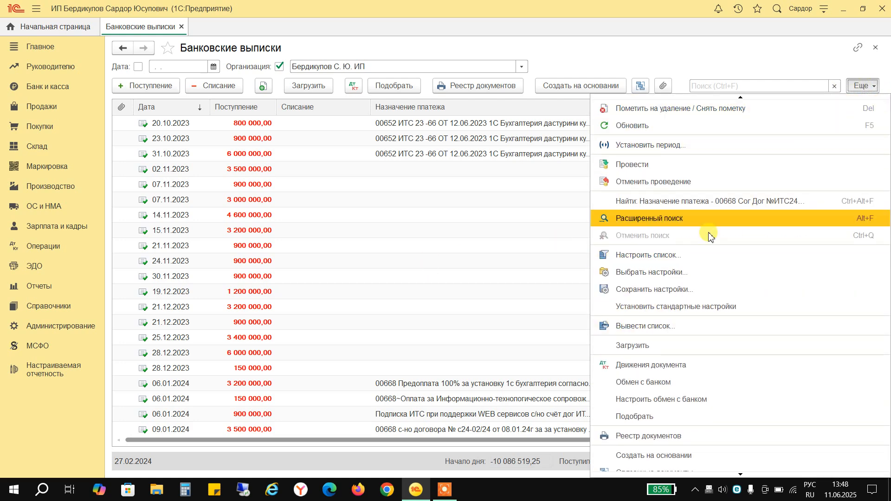
click(673, 256)
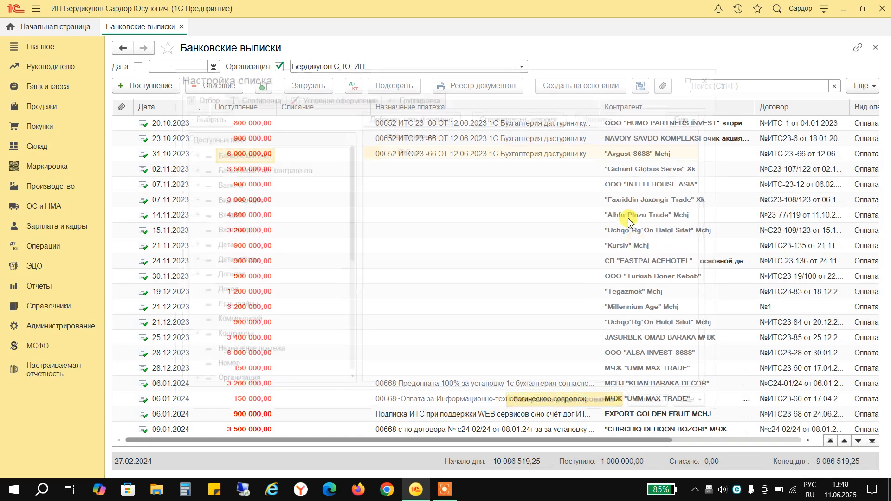
click(315, 96)
click(229, 167)
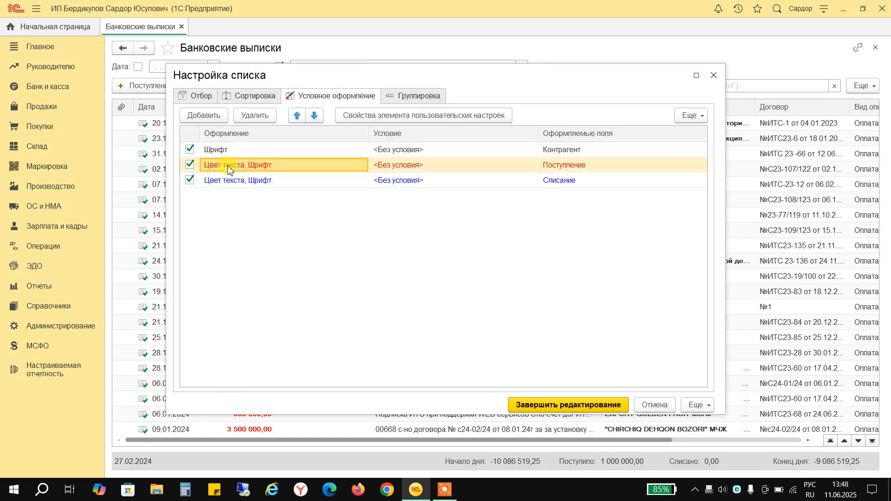
Delete the conditional formatting rules for Контрагент, Поступление and Списание, and apply the list settings
right_click(212, 149)
click(251, 176)
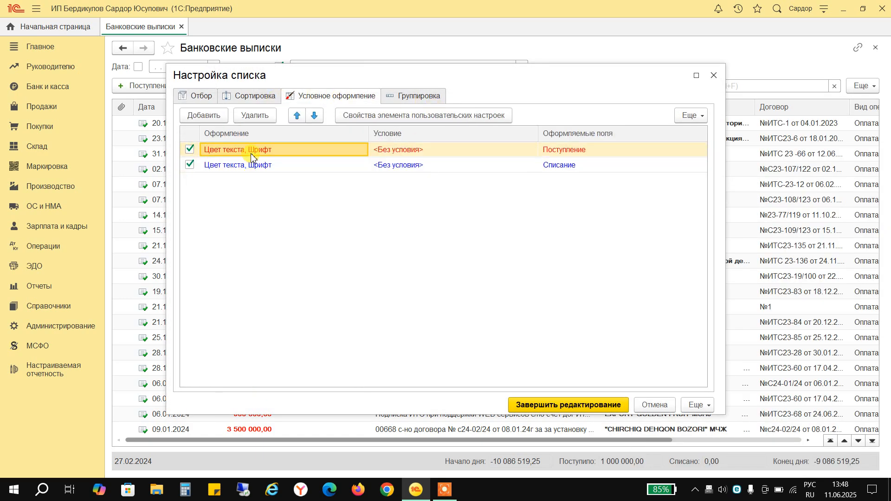
right_click(258, 149)
click(284, 176)
right_click(279, 150)
click(304, 176)
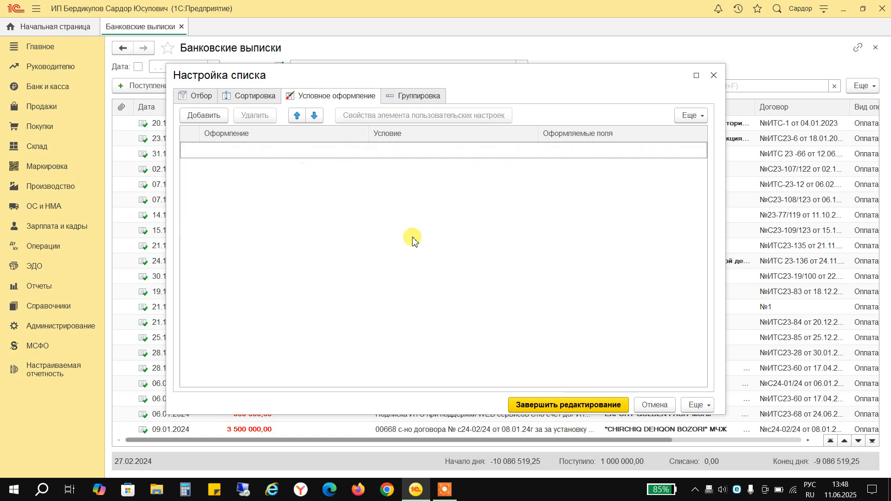
click(600, 405)
scroll(328, 199, up, 10)
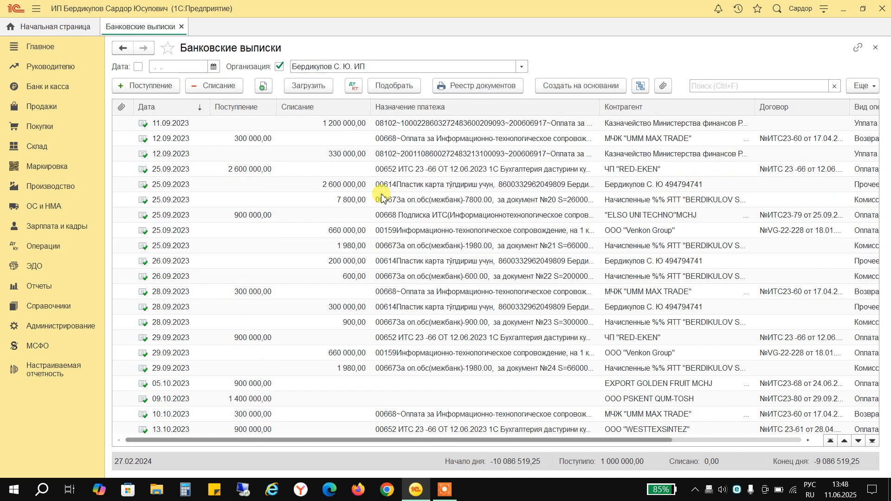
click(864, 86)
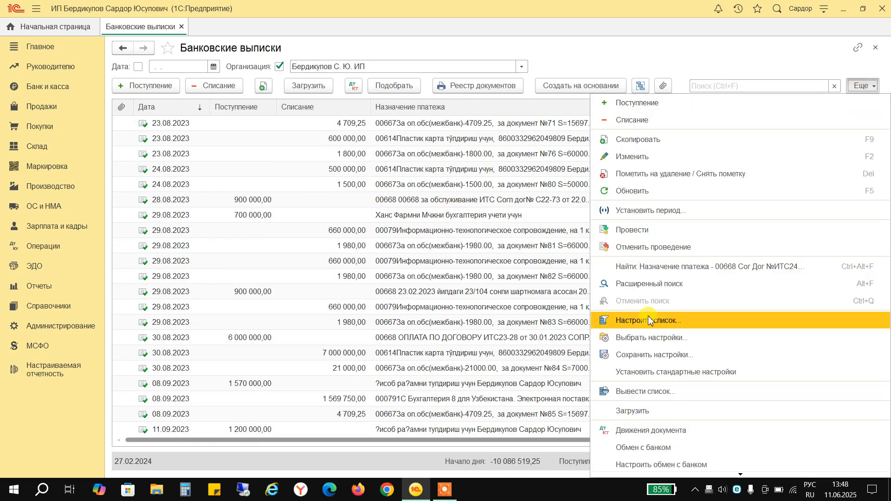
click(676, 328)
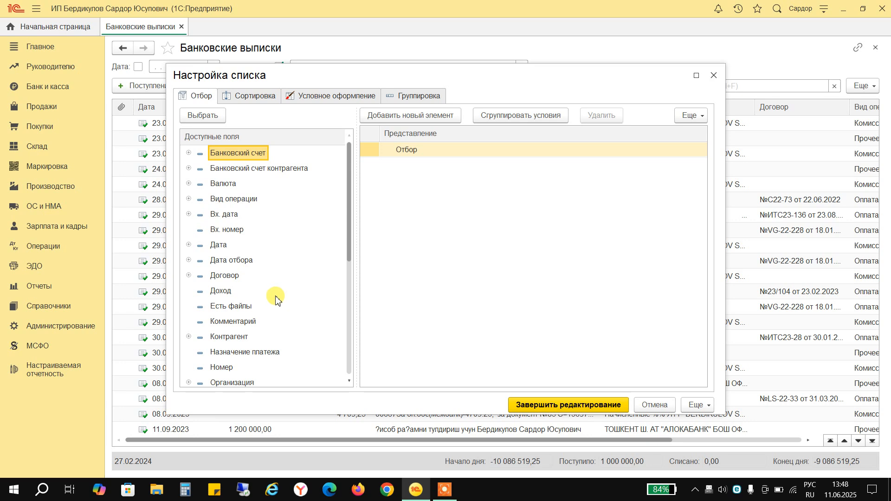
drag(332, 76, 355, 77)
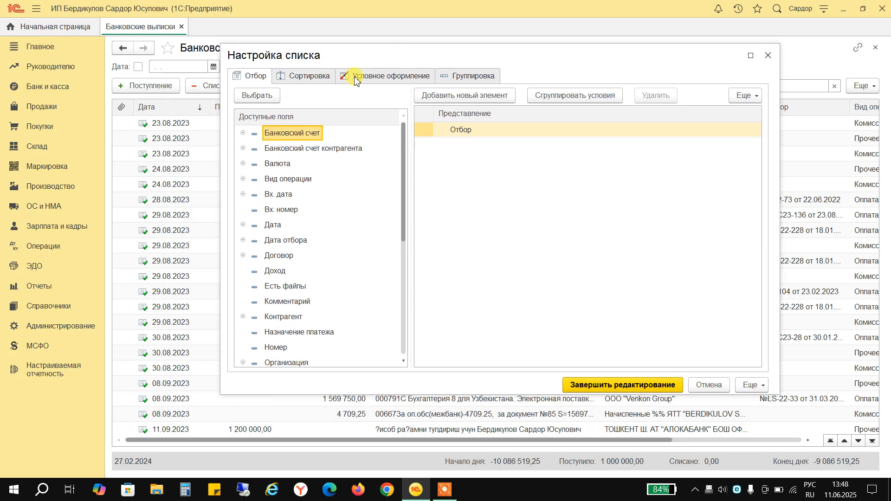
scroll(295, 267, down, 5)
scroll(295, 267, up, 5)
click(768, 55)
click(657, 154)
click(657, 246)
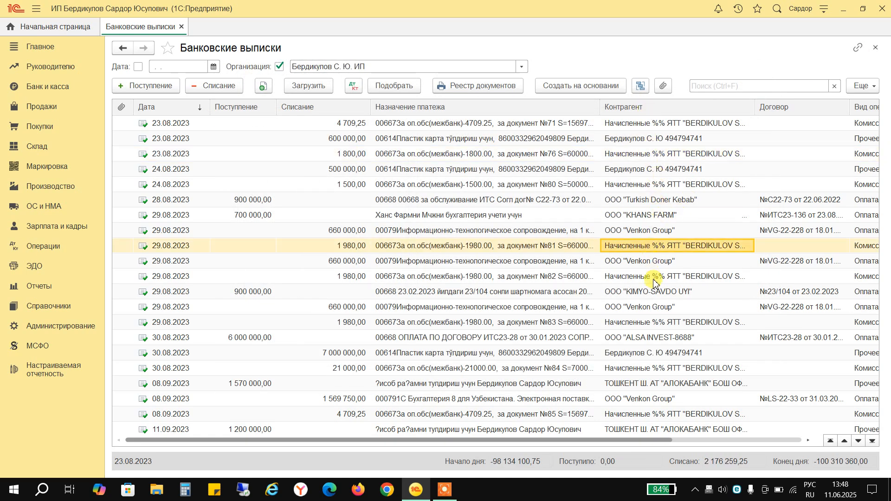
click(656, 276)
click(657, 232)
click(661, 171)
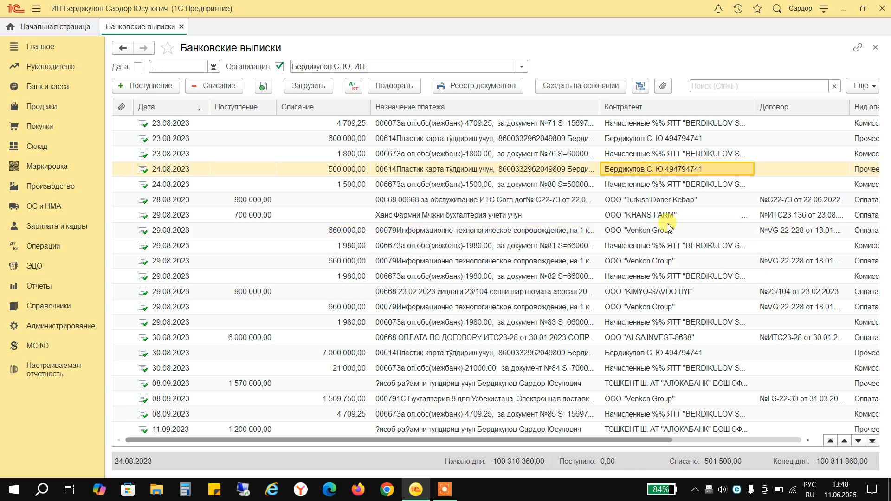
click(666, 227)
click(673, 198)
Add Контрагент as a filter field in the list settings of Банковские выписки
click(861, 86)
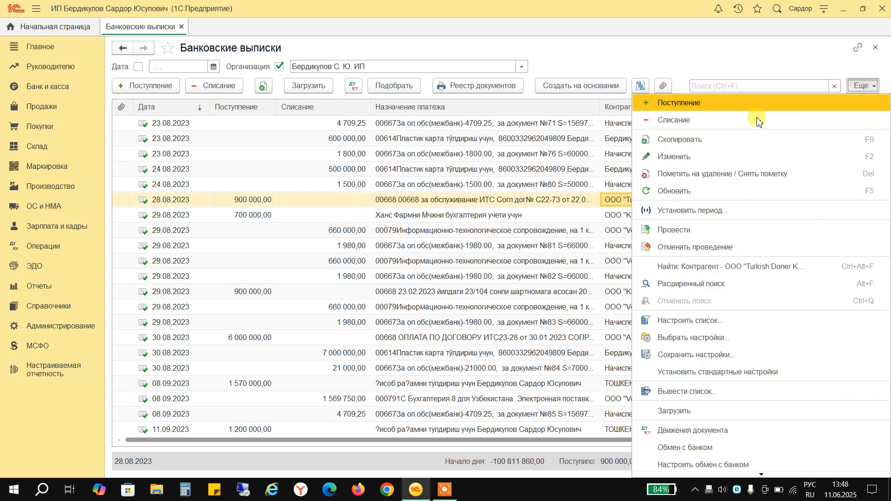
scroll(700, 260, down, 1)
click(706, 274)
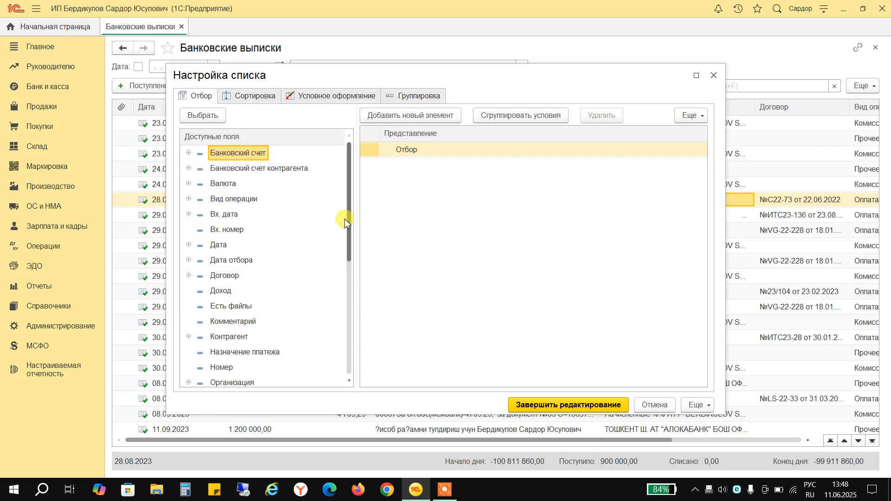
double_click(238, 337)
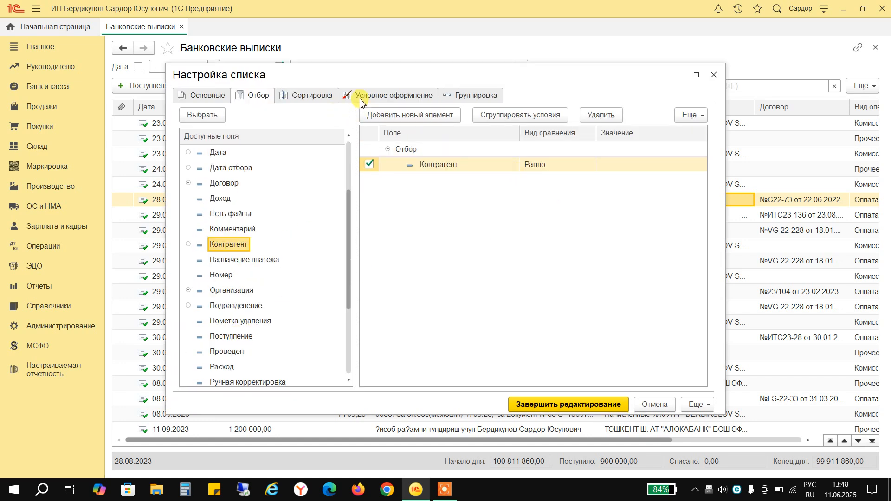
Add a conditional formatting rule for all fields with the font set to Полужирный, and apply the list settings
click(402, 96)
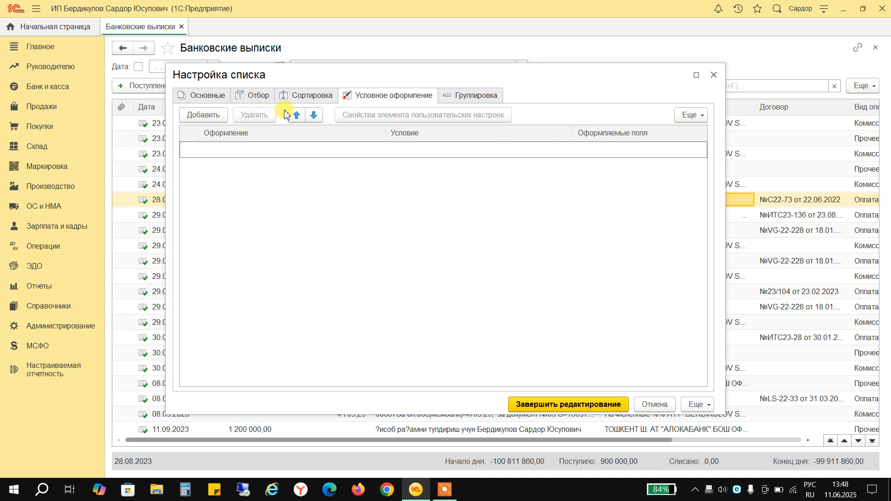
click(204, 115)
click(196, 201)
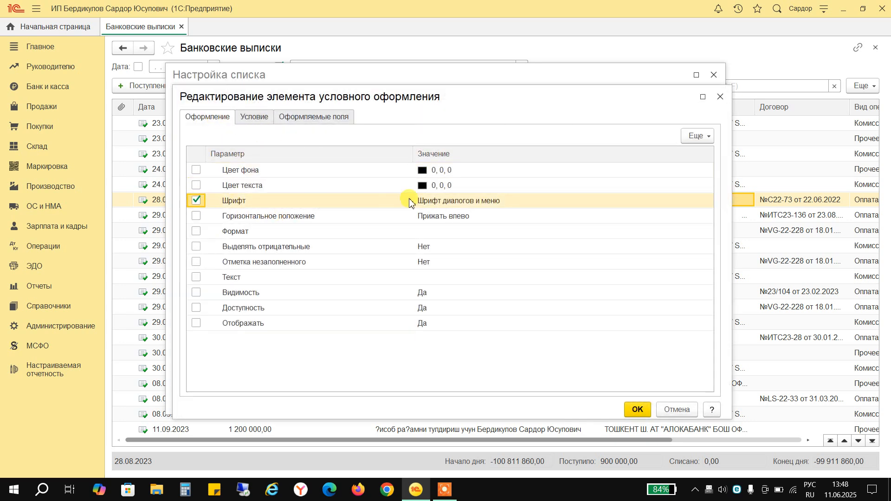
click(472, 201)
click(705, 201)
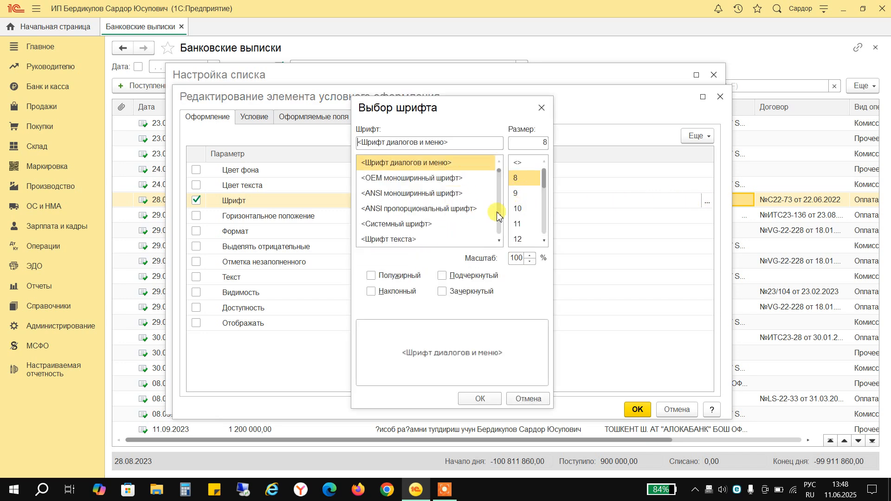
click(393, 277)
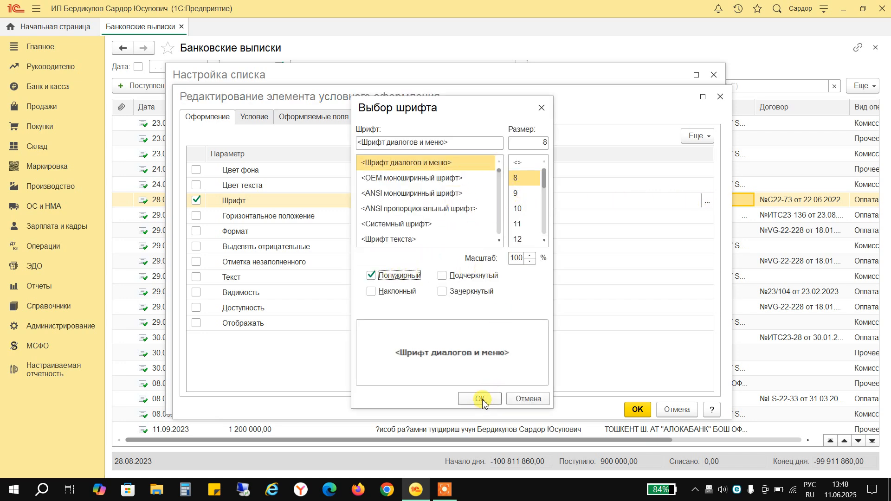
scroll(425, 201, down, 2)
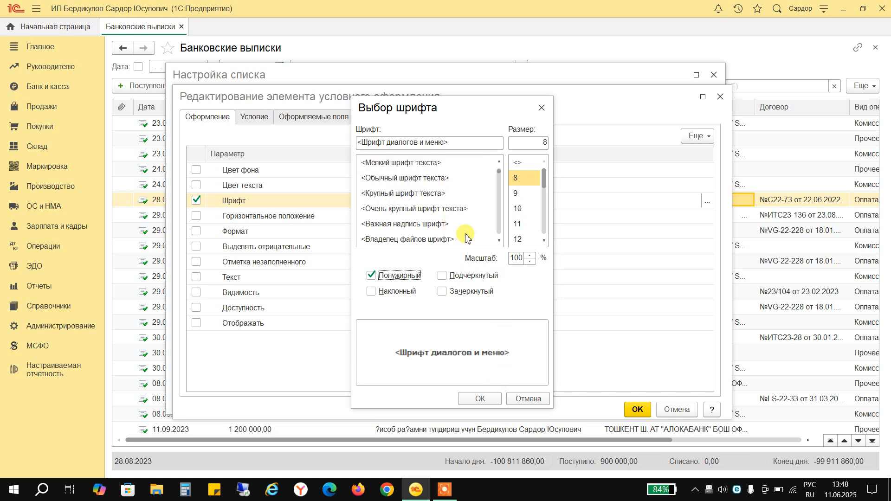
click(492, 401)
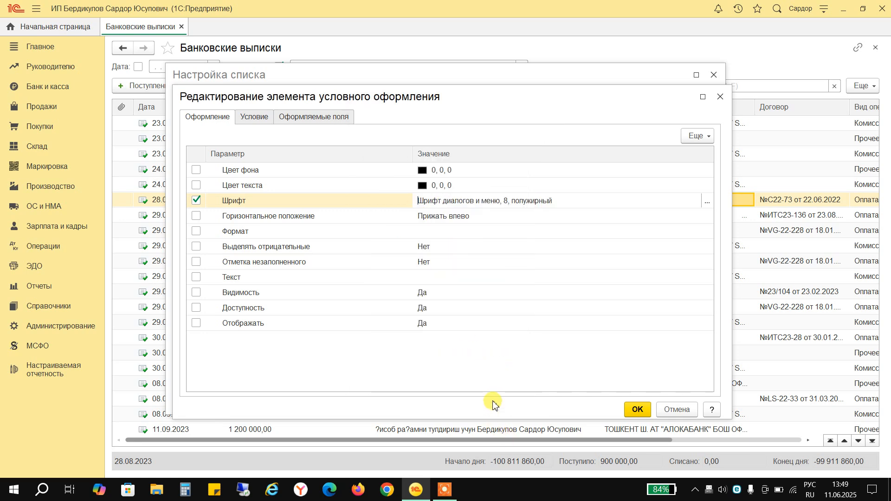
click(639, 411)
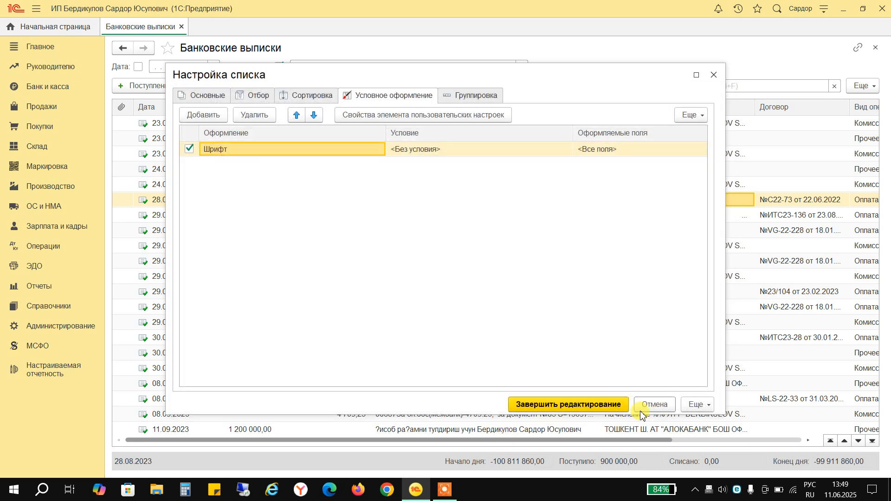
click(602, 405)
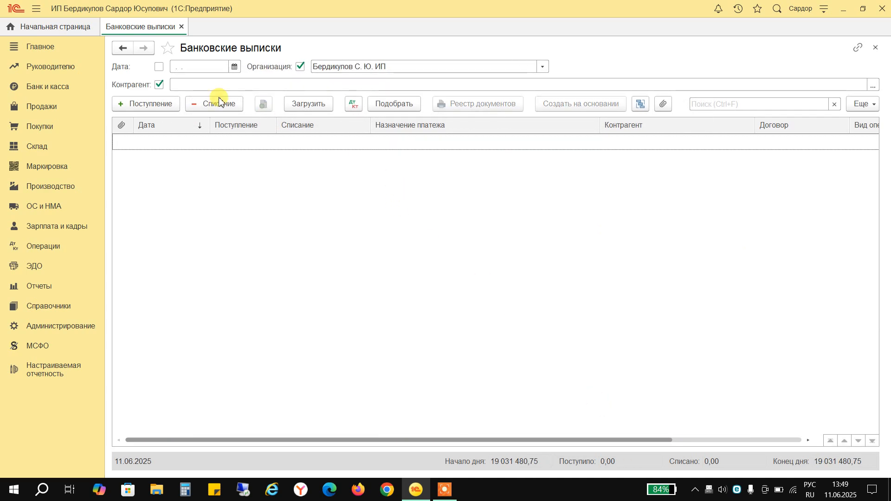
Switch off the Контрагент filter above the list so the bank statements are shown in the new font
click(159, 85)
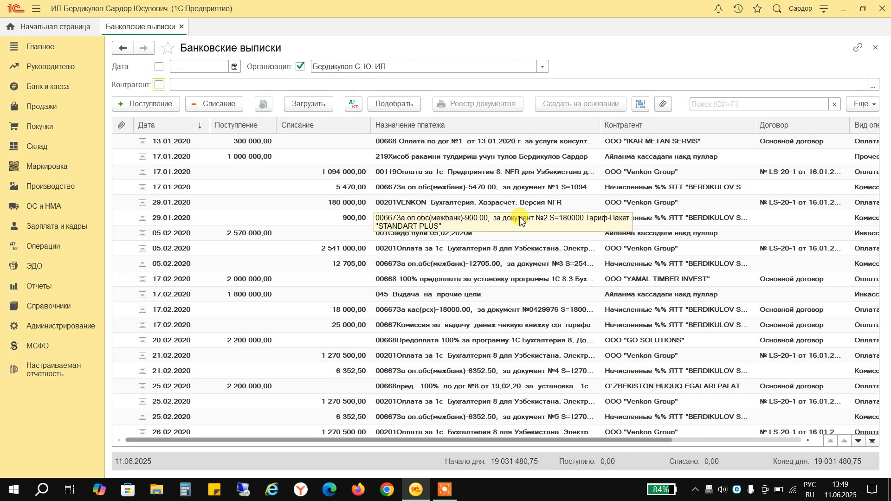
click(446, 192)
scroll(543, 227, down, 10)
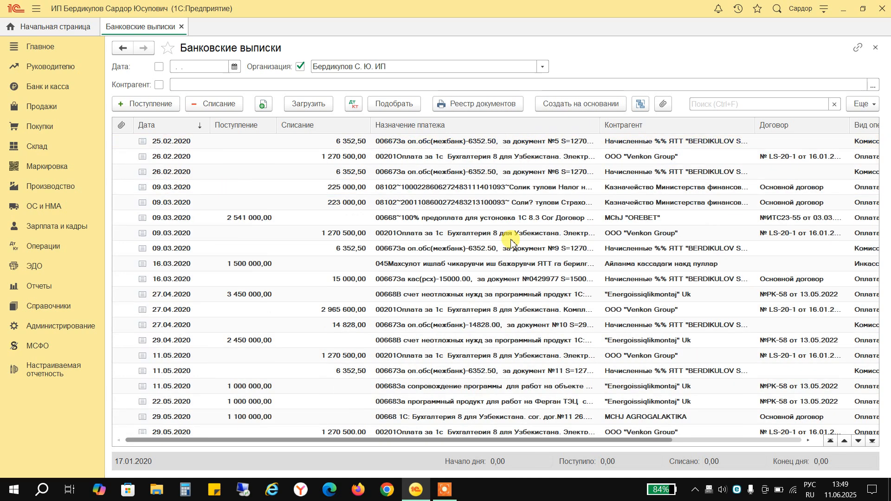
scroll(543, 227, up, 8)
Open the existing Шрифт rule for editing in the conditional formatting settings of the Банковские выписки list
click(866, 104)
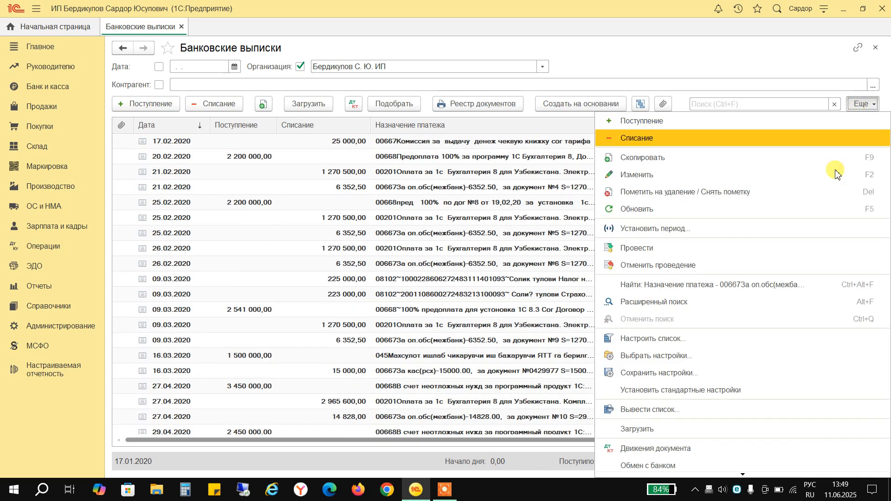
click(662, 340)
click(260, 97)
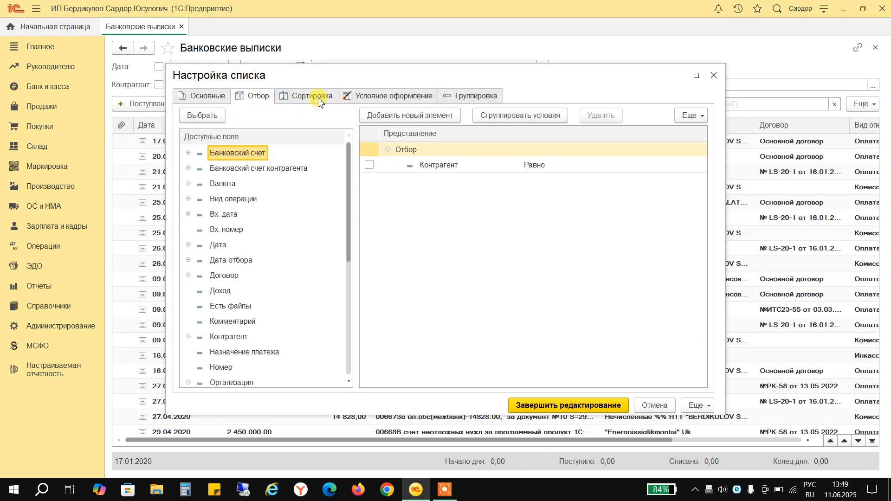
click(373, 100)
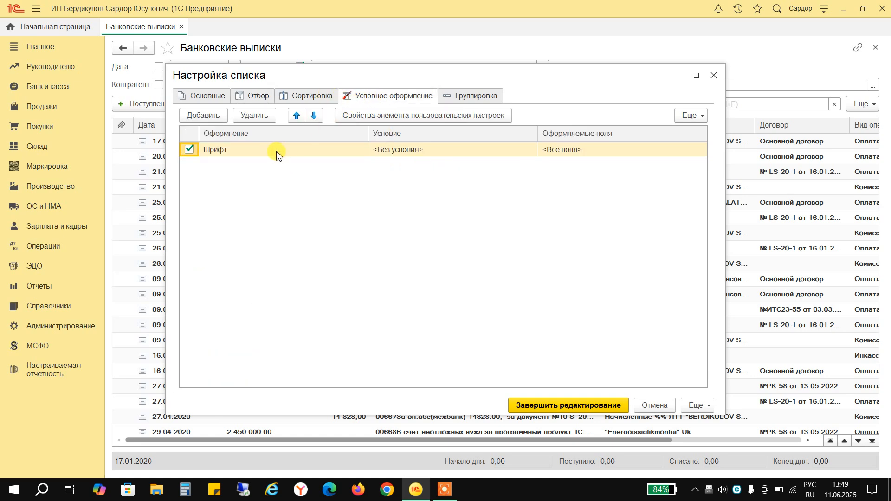
double_click(546, 149)
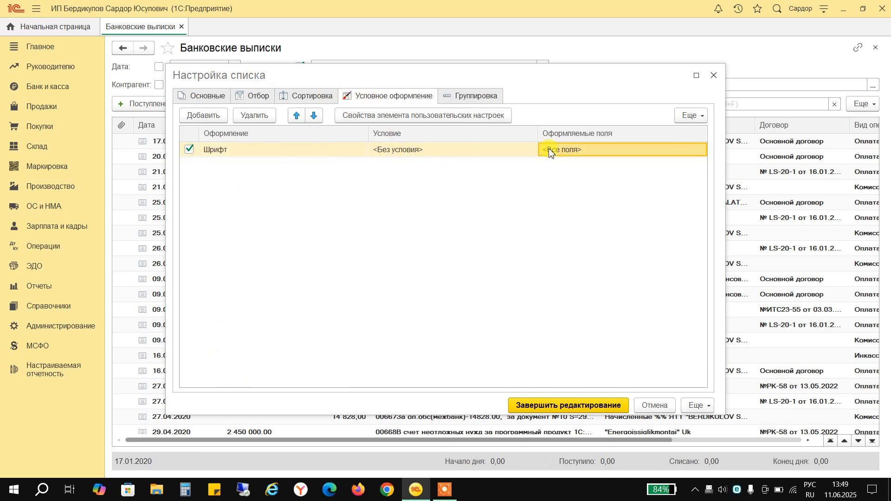
click(256, 118)
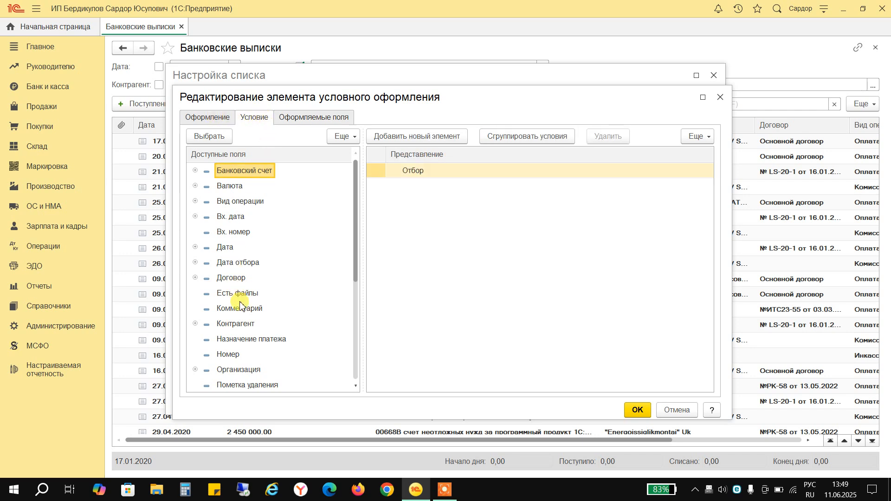
double_click(246, 323)
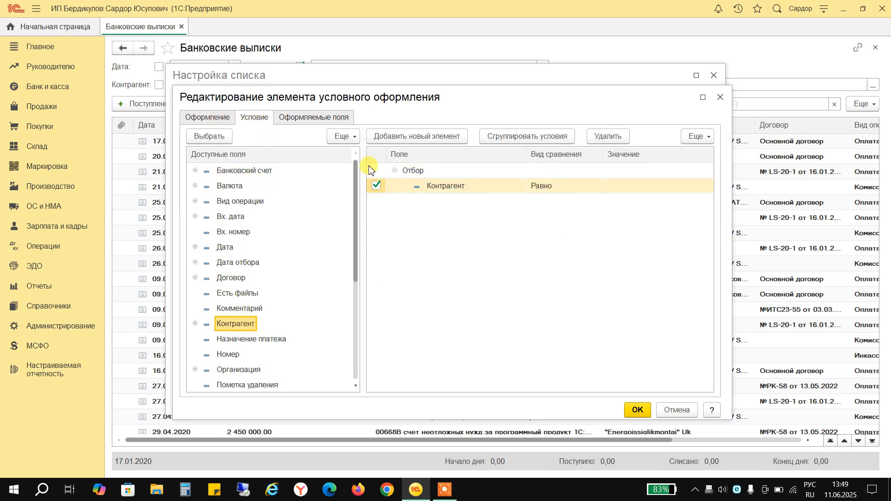
right_click(391, 187)
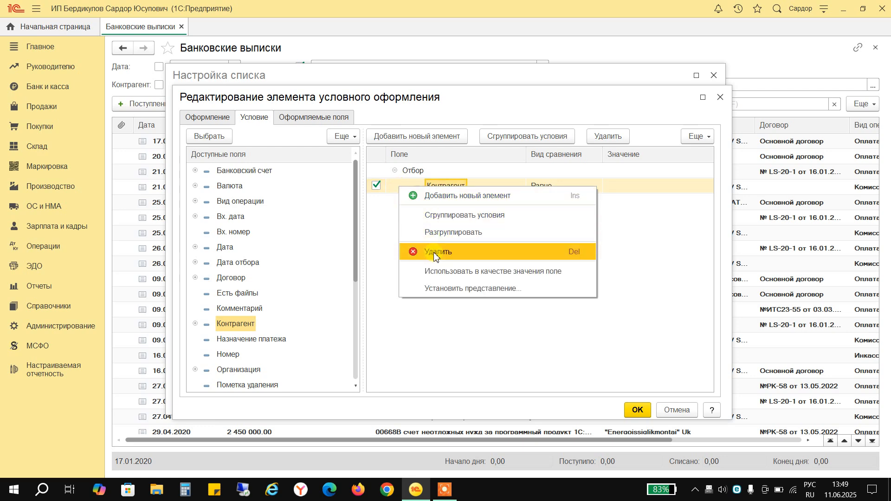
click(408, 251)
Limit the Шрифт rule to the Контрагент field and apply the list settings
click(314, 117)
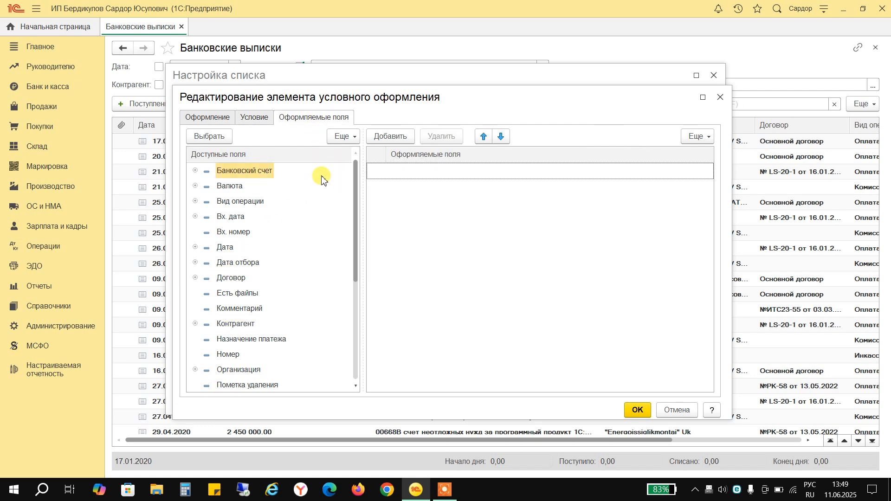
double_click(228, 323)
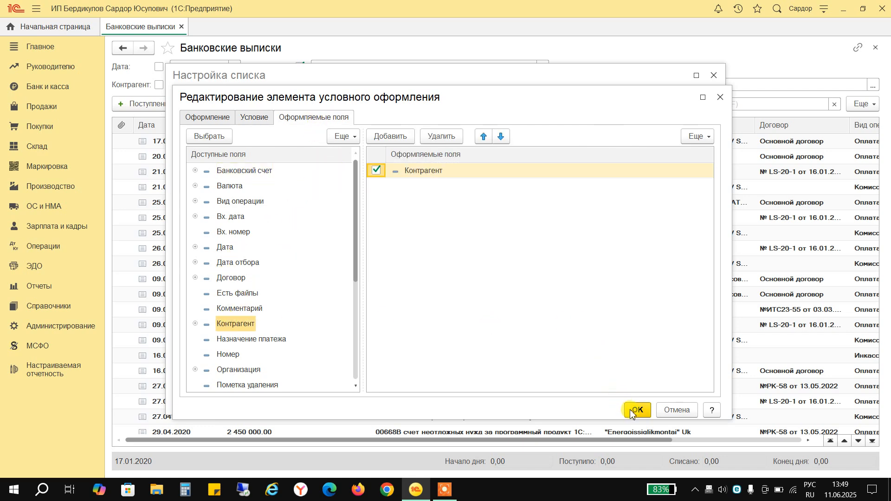
click(635, 410)
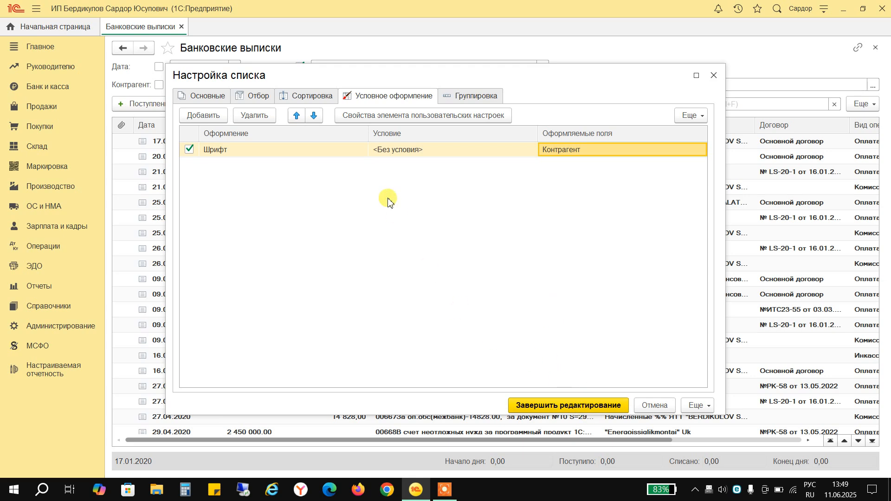
click(430, 149)
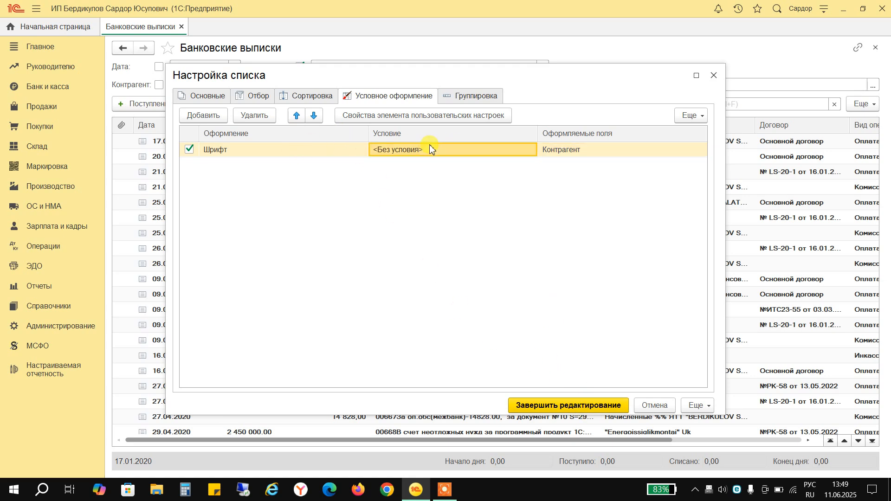
click(571, 151)
click(575, 405)
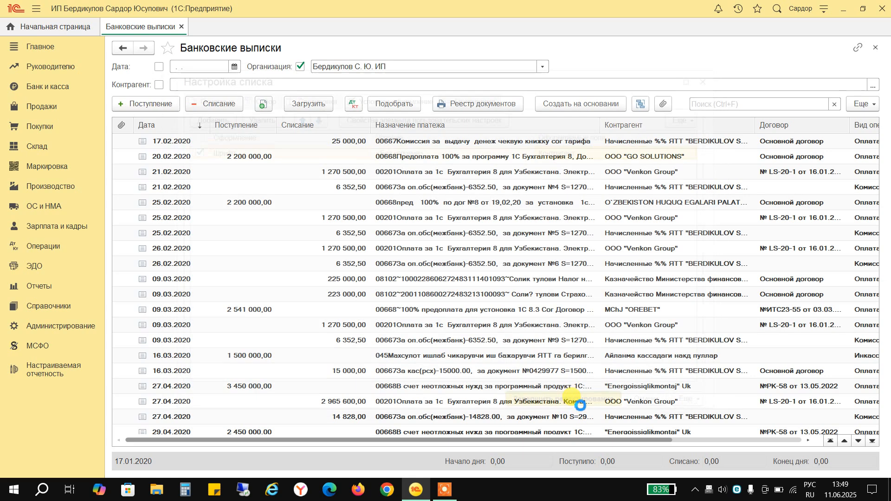
Examine the font of the Контрагент column across the rows of the bank statements list
click(686, 189)
click(699, 290)
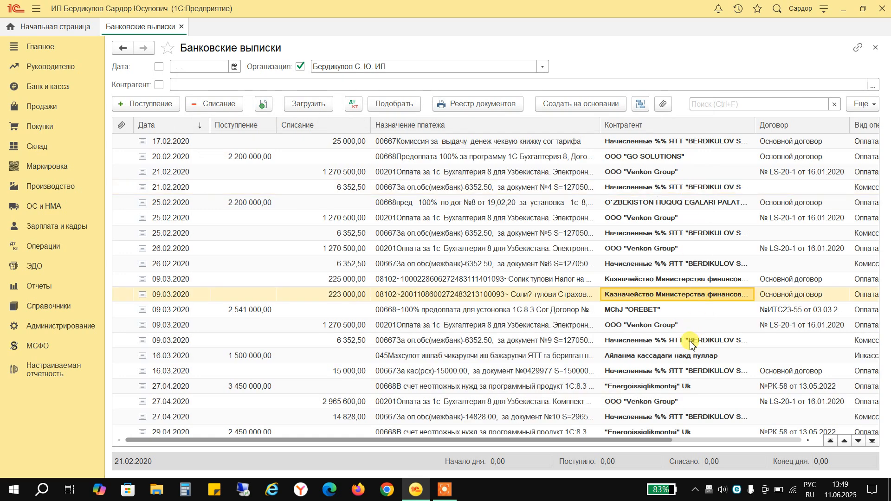
click(692, 340)
click(676, 219)
click(676, 173)
click(682, 309)
click(675, 202)
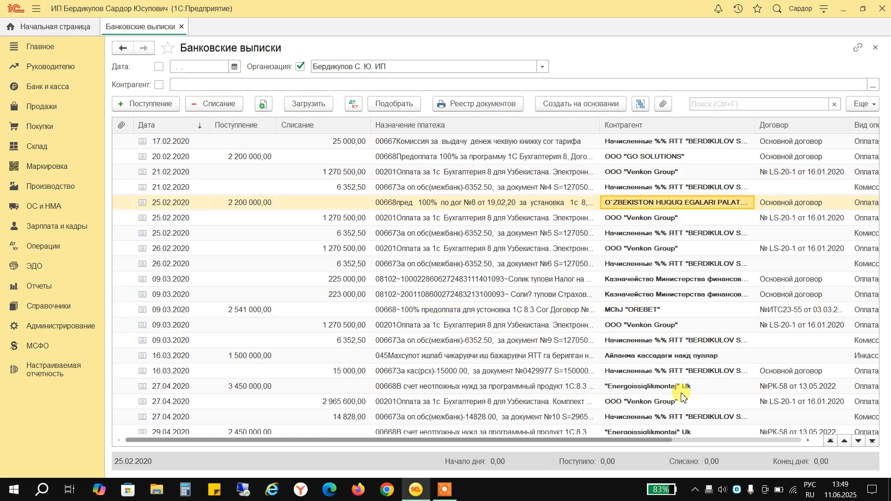
scroll(688, 340, up, 4)
scroll(687, 237, down, 5)
scroll(684, 231, up, 5)
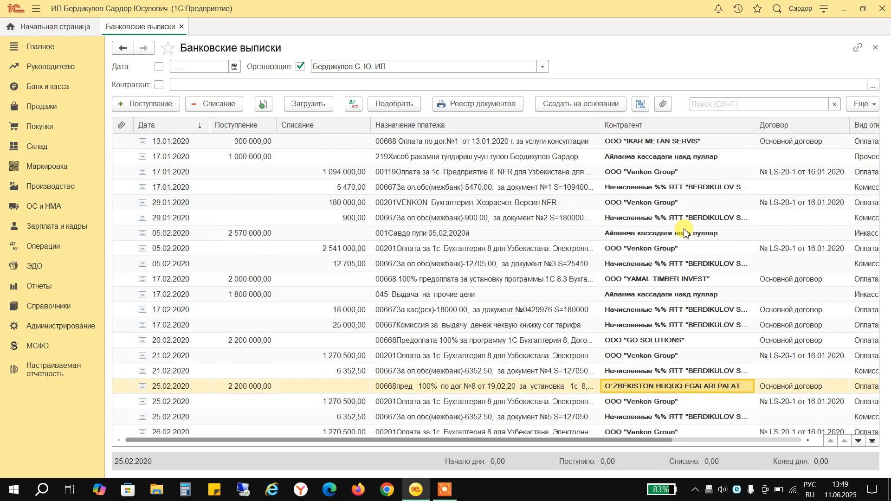
Examine how the amounts in the Поступление and Списание columns are formatted
click(260, 147)
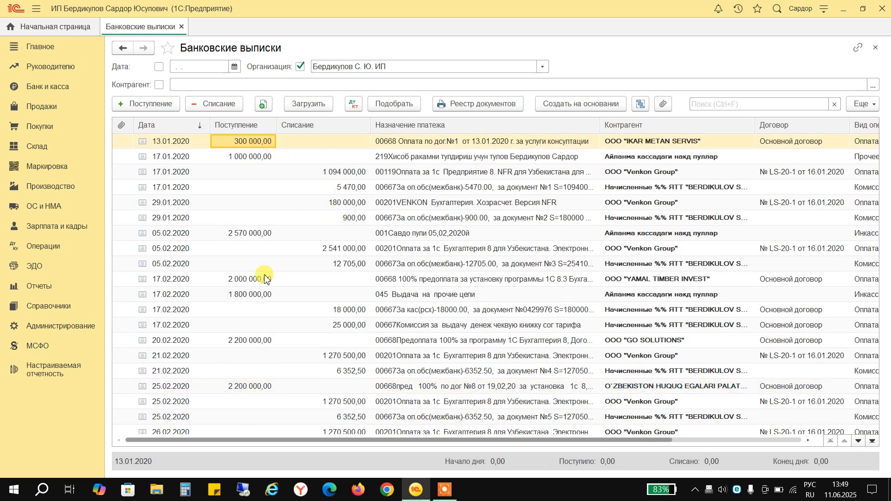
click(256, 310)
click(258, 343)
scroll(241, 302, down, 4)
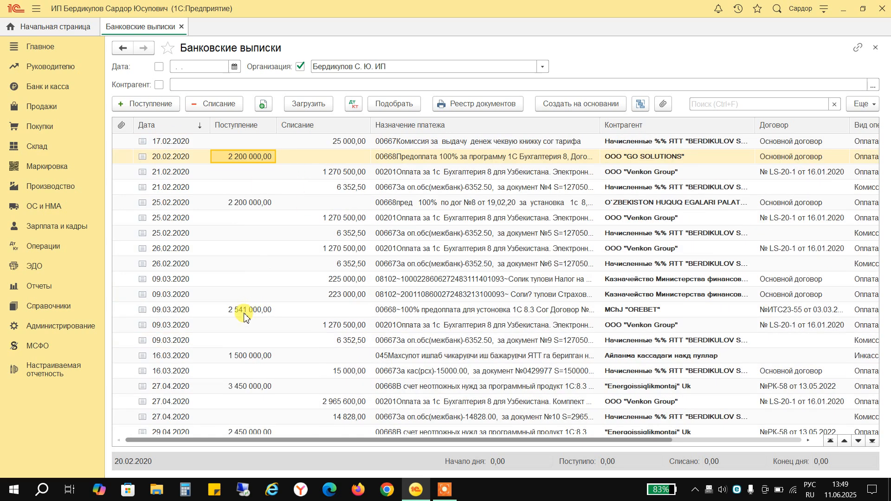
scroll(239, 321, up, 4)
click(246, 235)
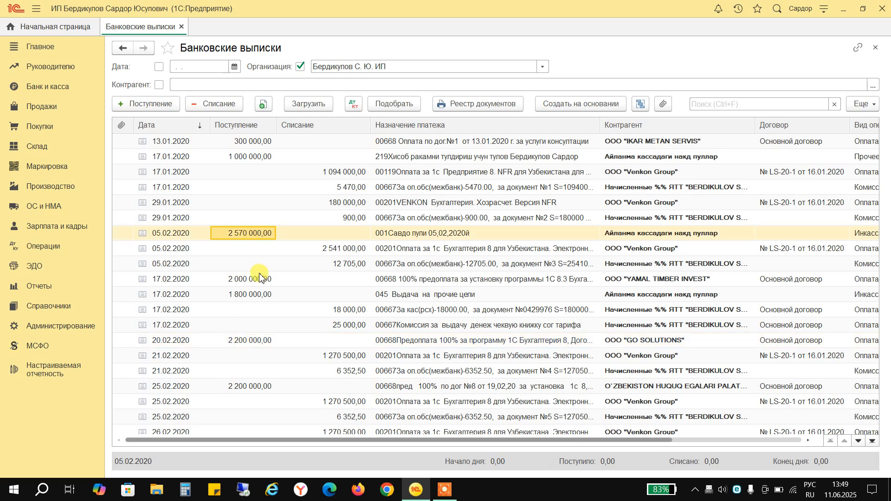
click(349, 191)
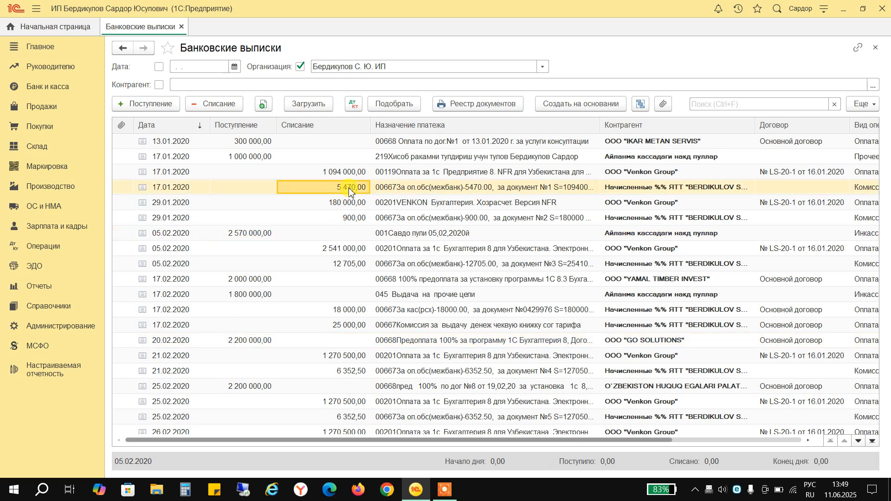
click(355, 218)
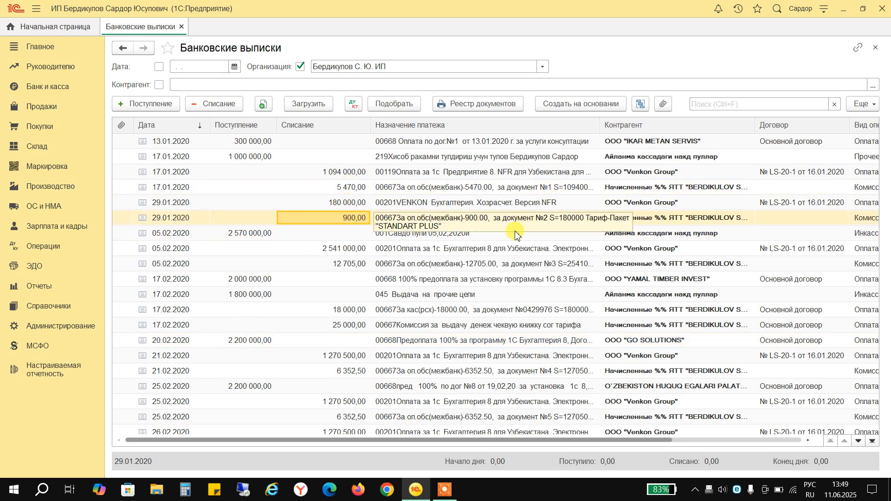
Add a conditional formatting rule to the list settings with the text colour set to the red style Особый текст
click(863, 104)
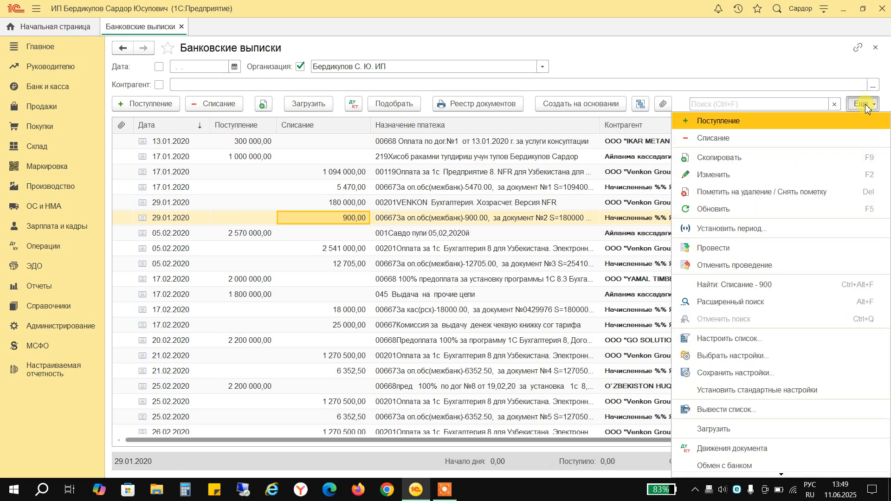
click(731, 343)
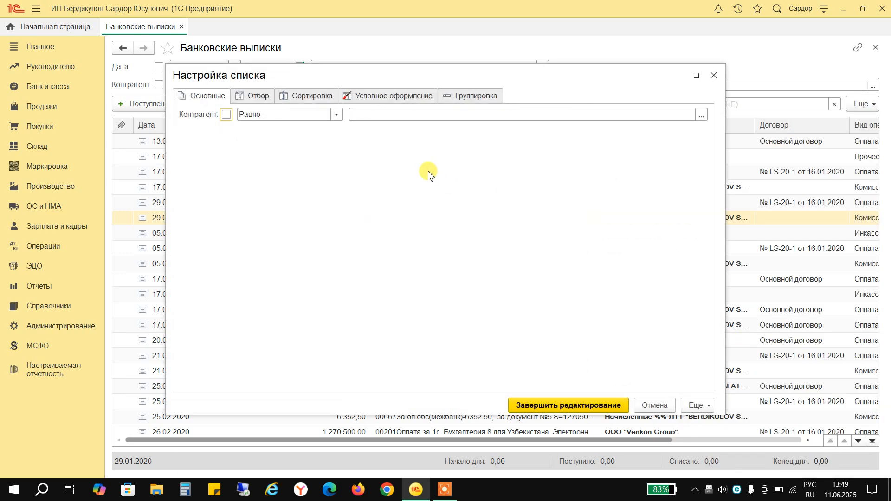
click(373, 98)
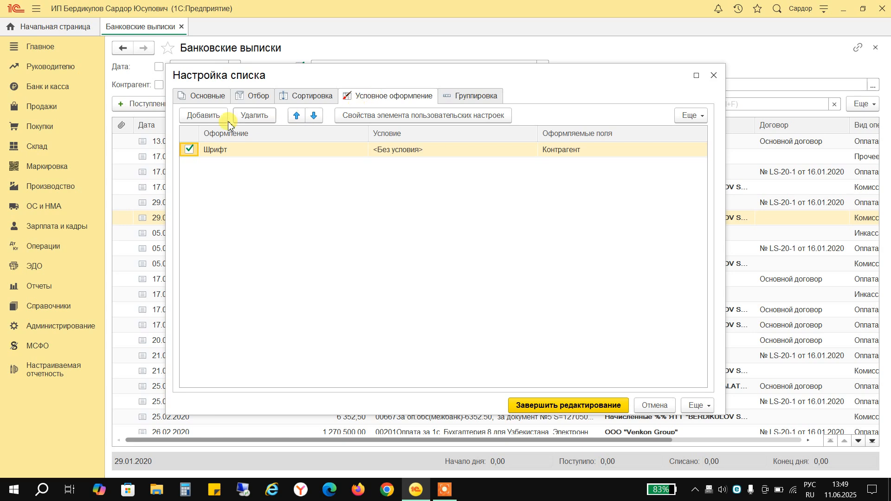
click(202, 116)
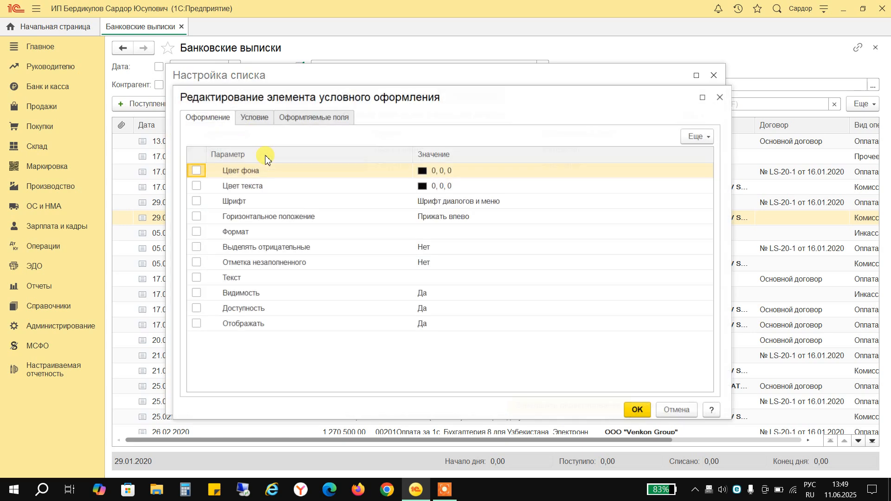
click(196, 186)
click(484, 187)
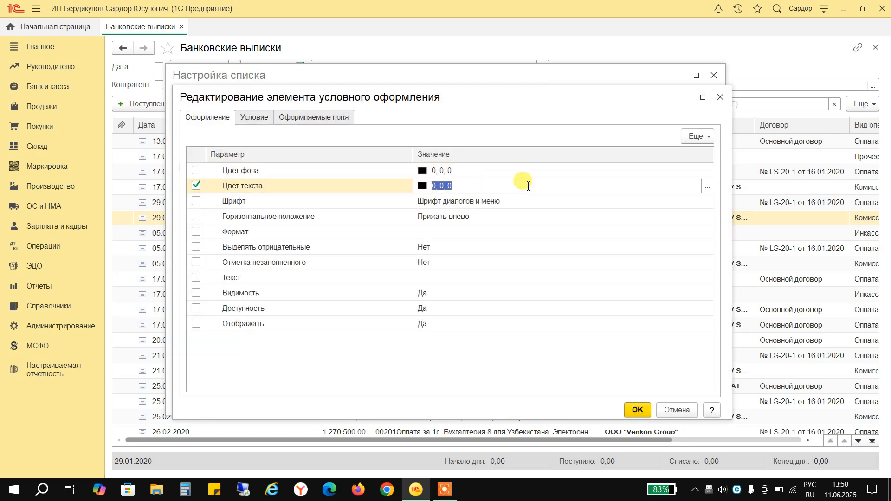
click(706, 188)
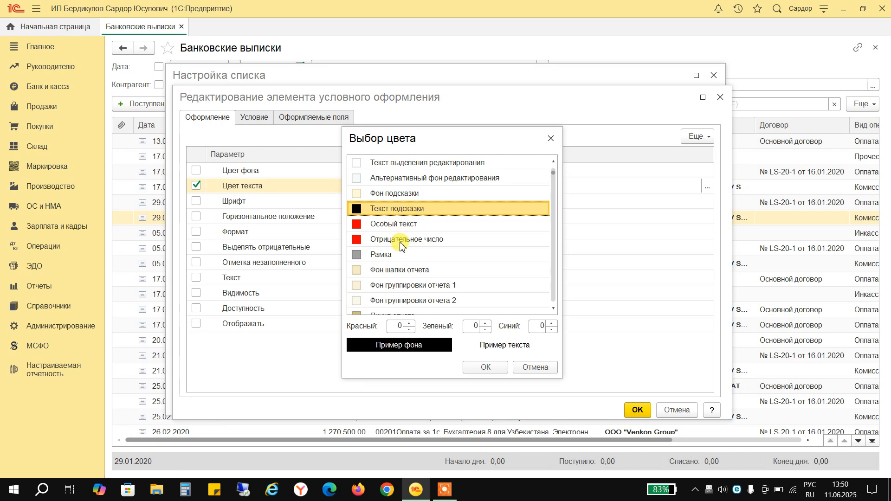
double_click(403, 226)
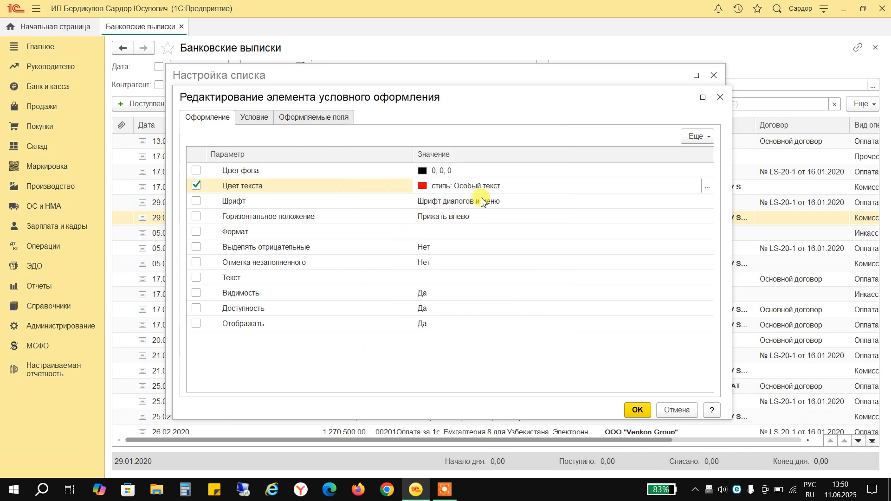
click(706, 188)
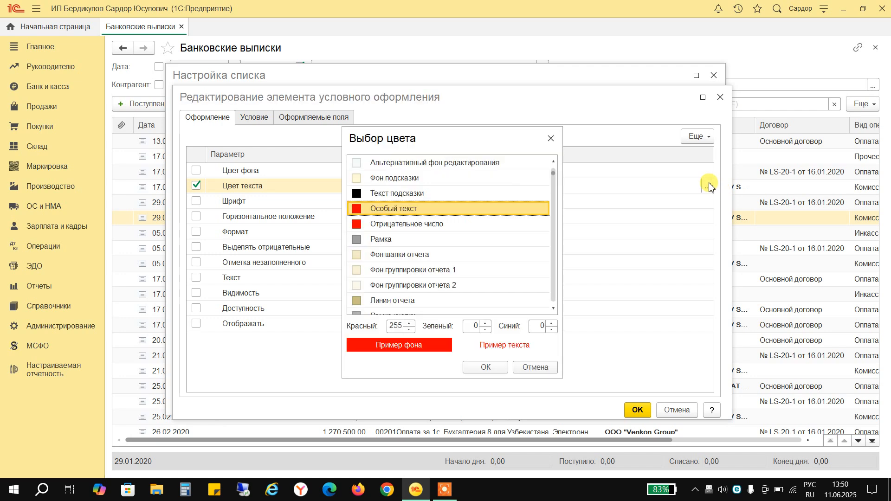
click(482, 367)
Choose Списание as the formatted field of the new rule, leaving it without a condition
click(262, 120)
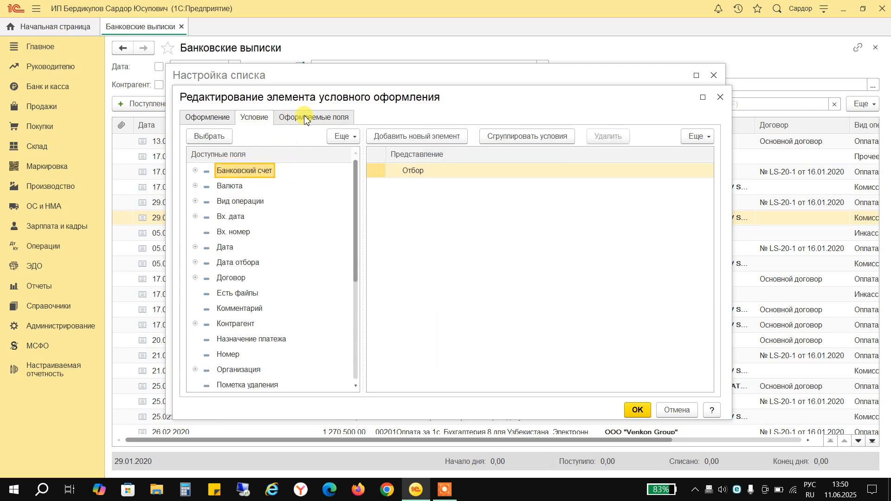
click(306, 119)
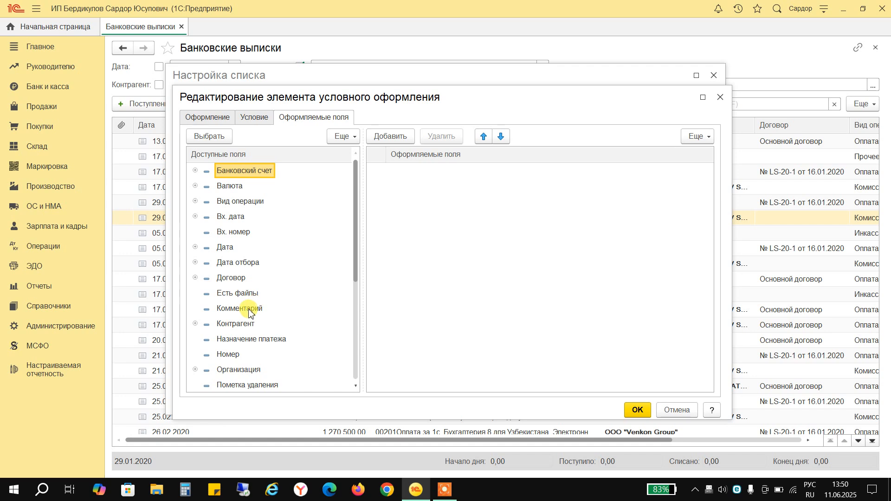
scroll(249, 338, down, 3)
double_click(234, 324)
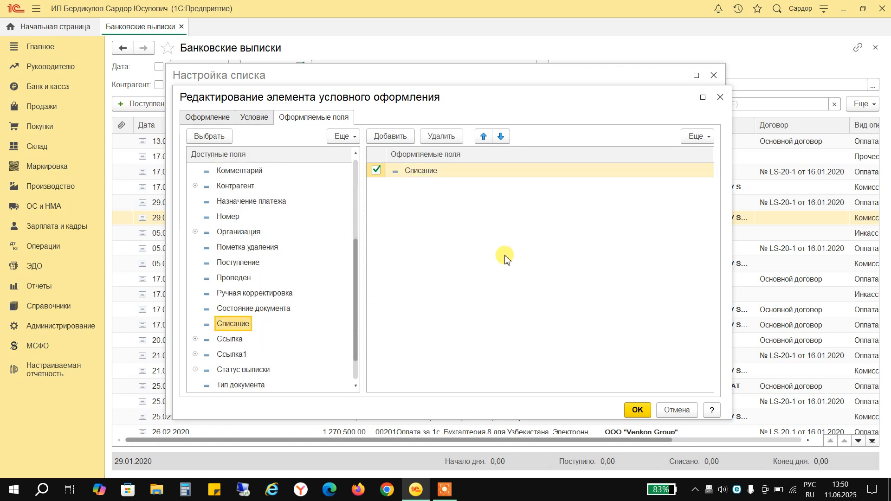
Enable the font parameter for the Списание rule, set it to Полужирный, and save the rule
click(209, 117)
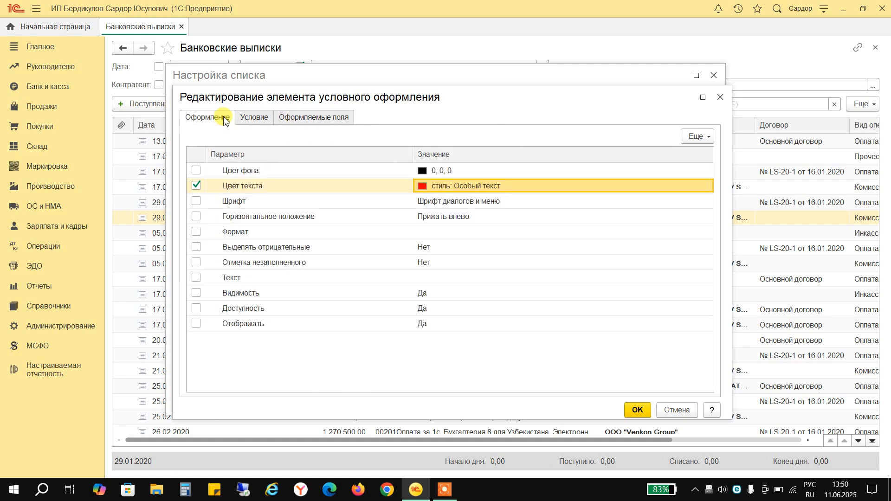
click(197, 202)
click(709, 206)
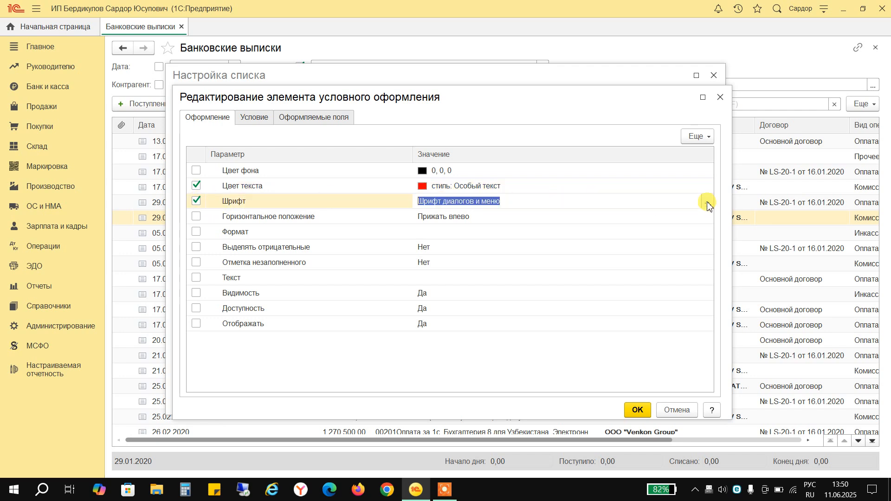
click(707, 203)
click(392, 284)
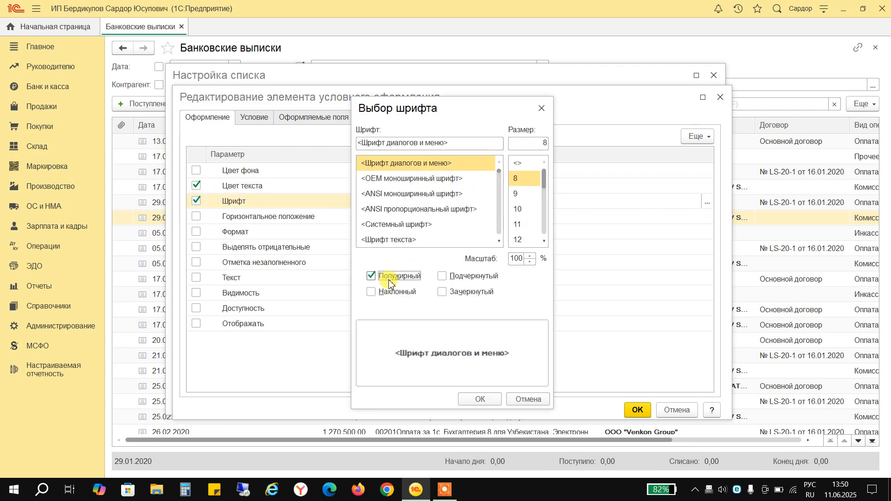
click(480, 399)
click(649, 412)
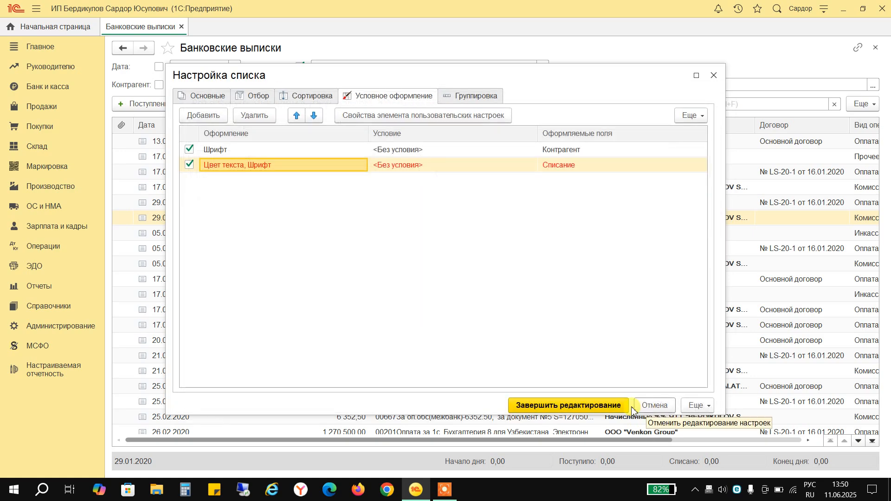
Apply the finished formatting rules to the bank statements list and reopen the list's conditional formatting settings
click(568, 405)
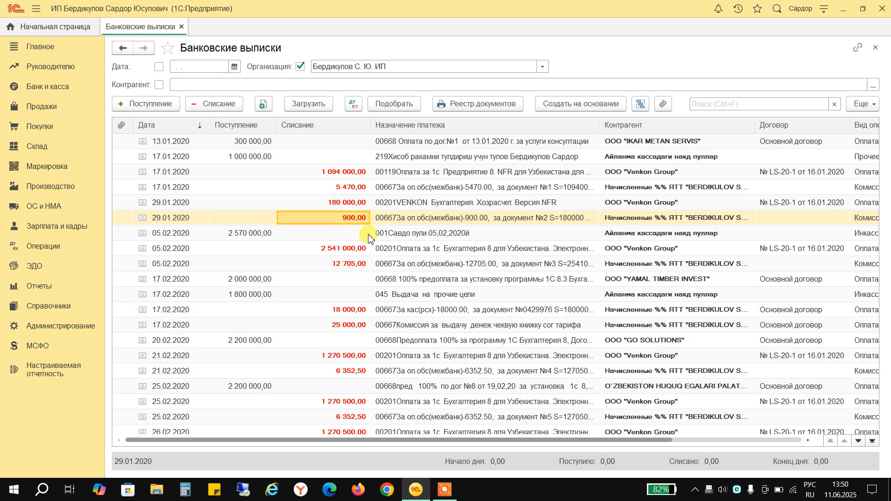
click(865, 103)
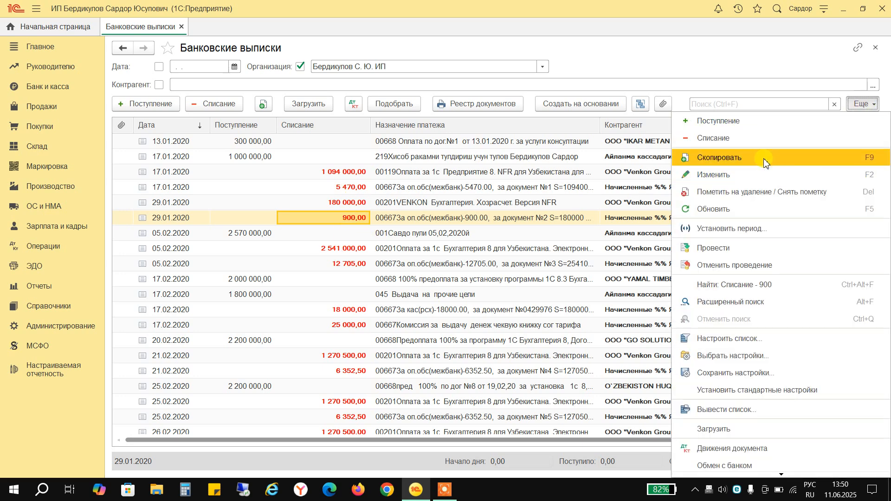
click(738, 341)
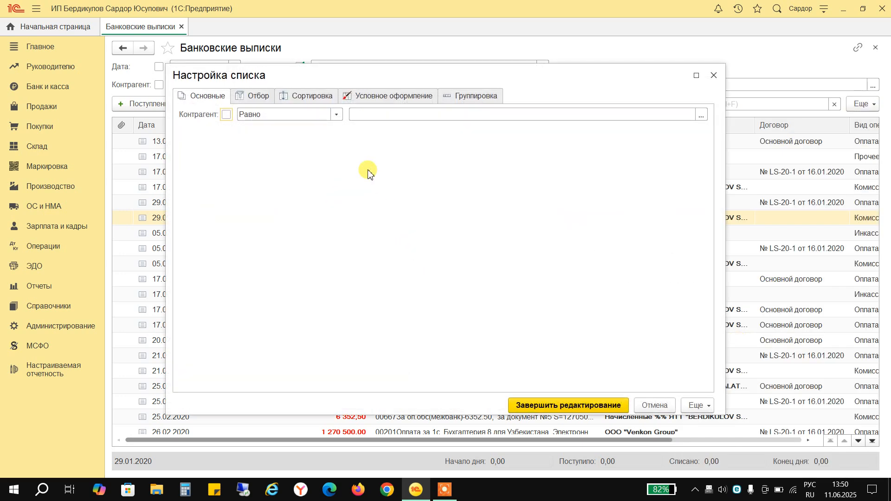
click(324, 97)
click(392, 101)
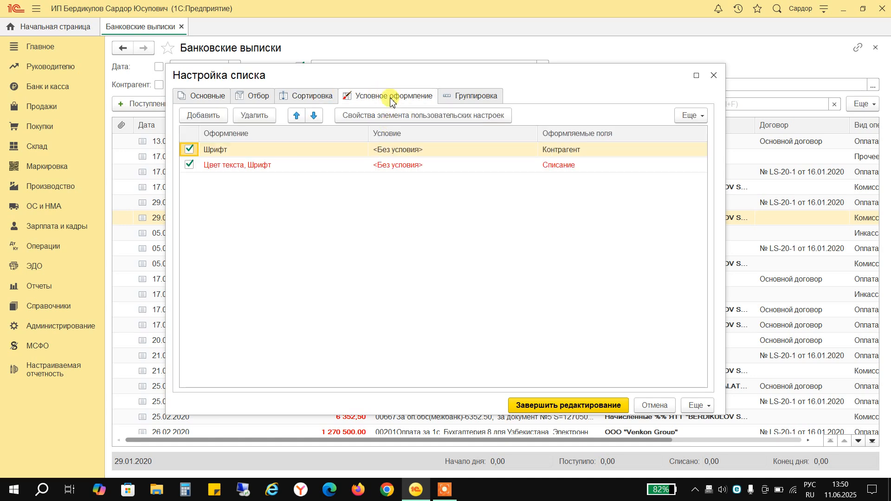
Add a conditional formatting rule with the text colour set to the green Зеленовато-желтый (Chartreuse)
click(215, 119)
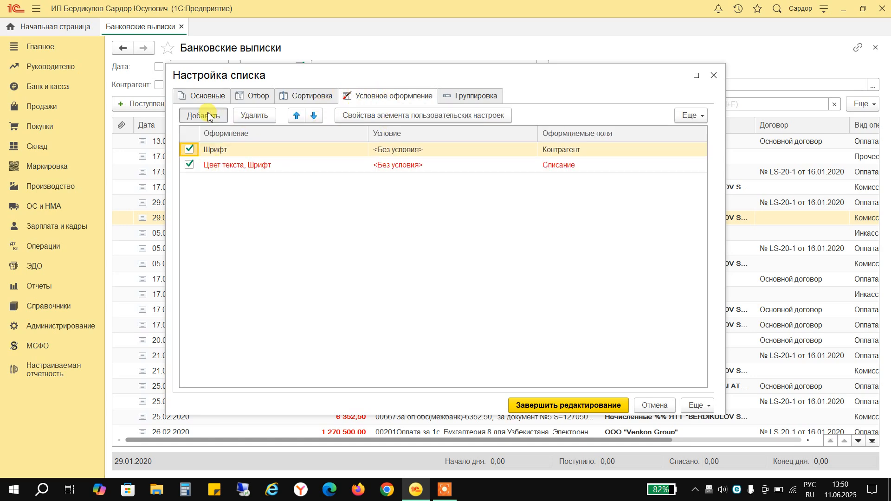
click(196, 186)
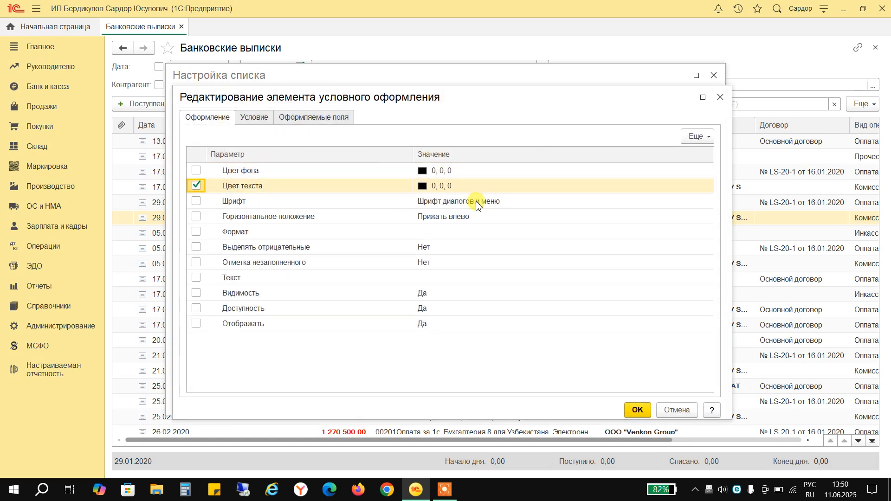
click(478, 186)
click(704, 188)
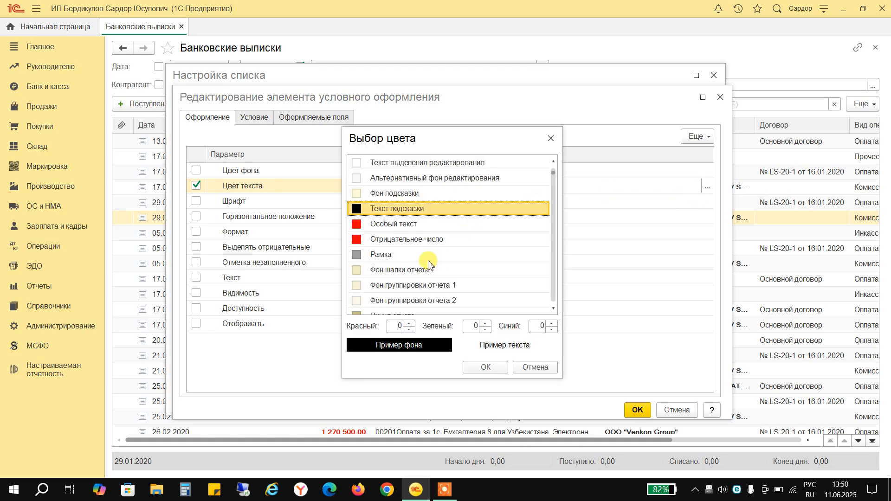
scroll(428, 263, down, 8)
scroll(419, 262, down, 9)
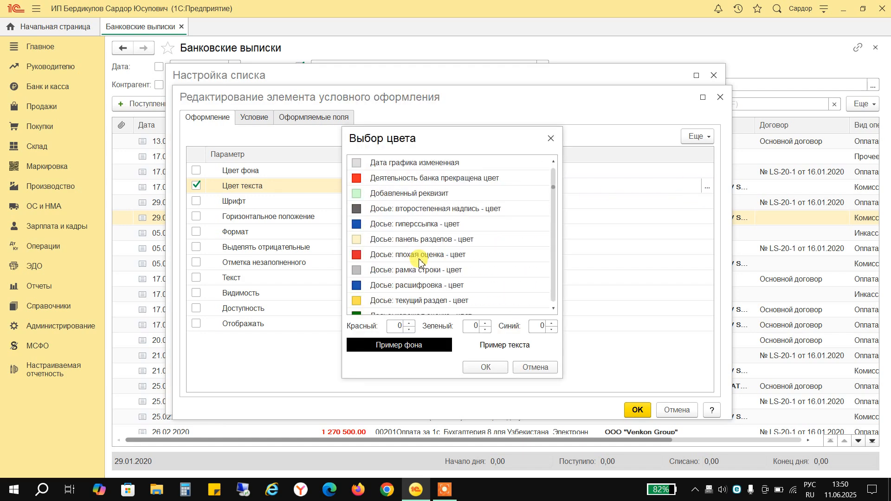
scroll(419, 261, down, 12)
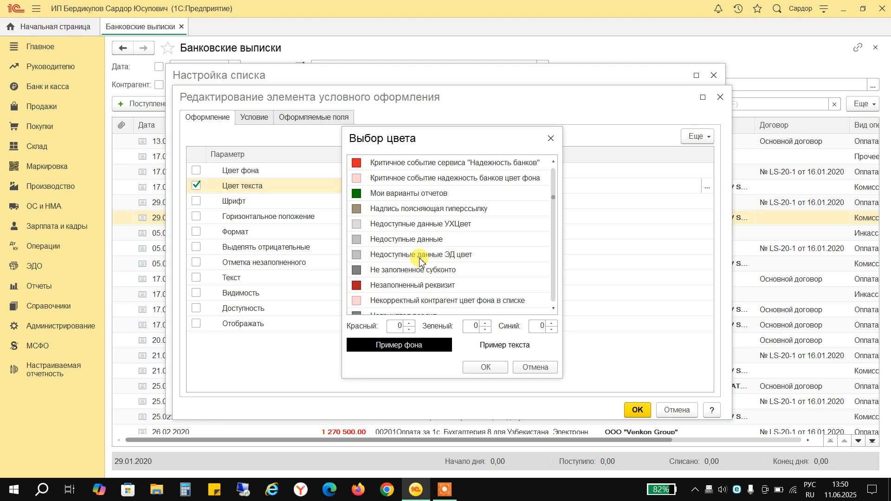
scroll(419, 261, down, 12)
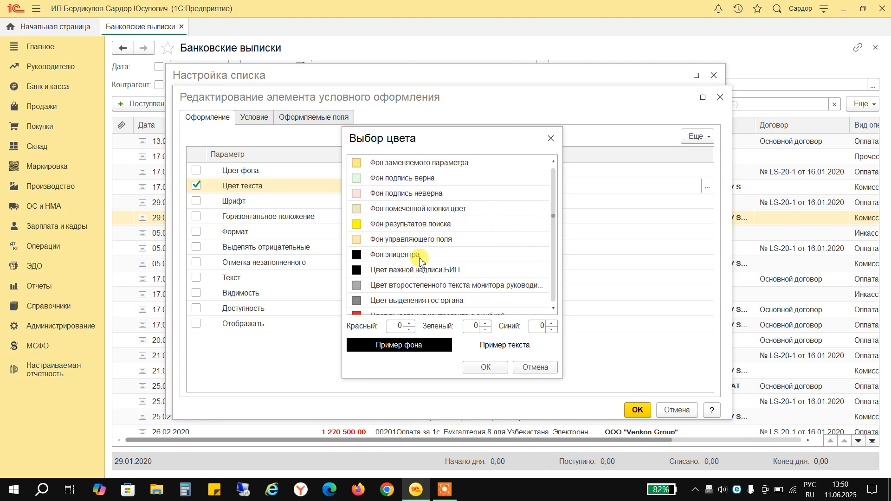
scroll(422, 259, down, 12)
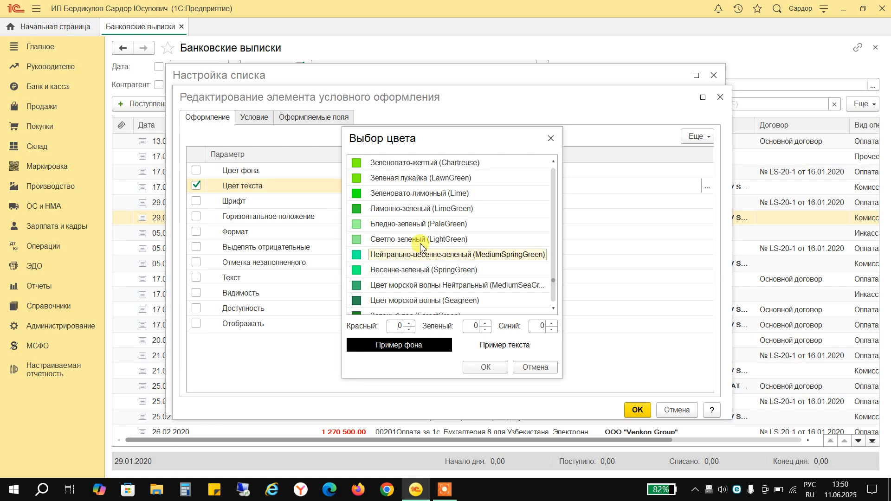
click(411, 194)
click(418, 179)
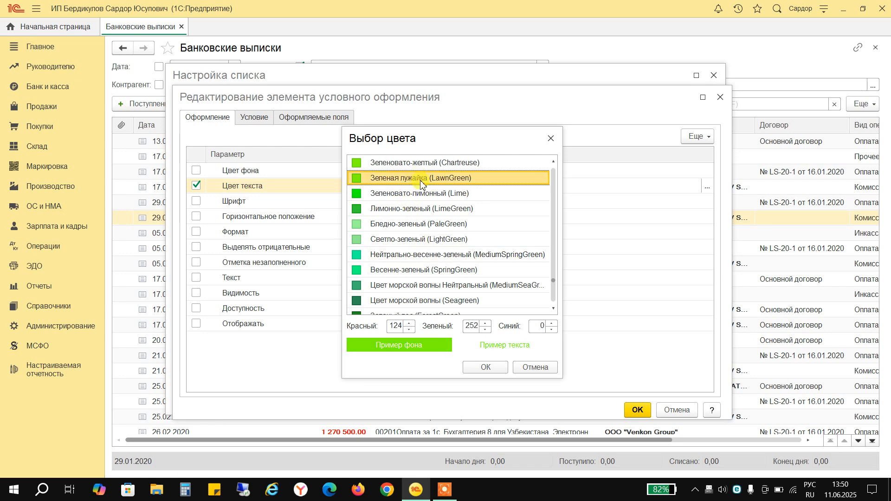
click(463, 164)
click(488, 368)
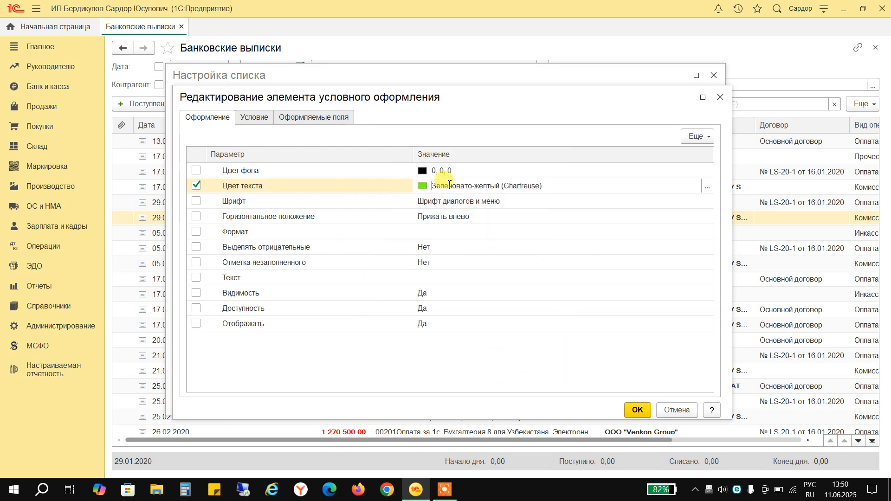
Enable the font parameter for the green rule, set it to Полужирный, and apply the list settings
click(197, 202)
click(617, 204)
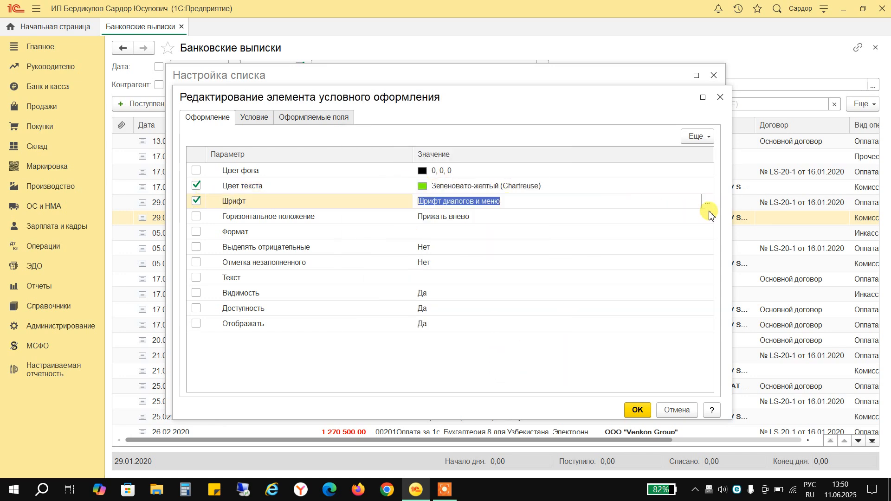
click(708, 202)
click(408, 275)
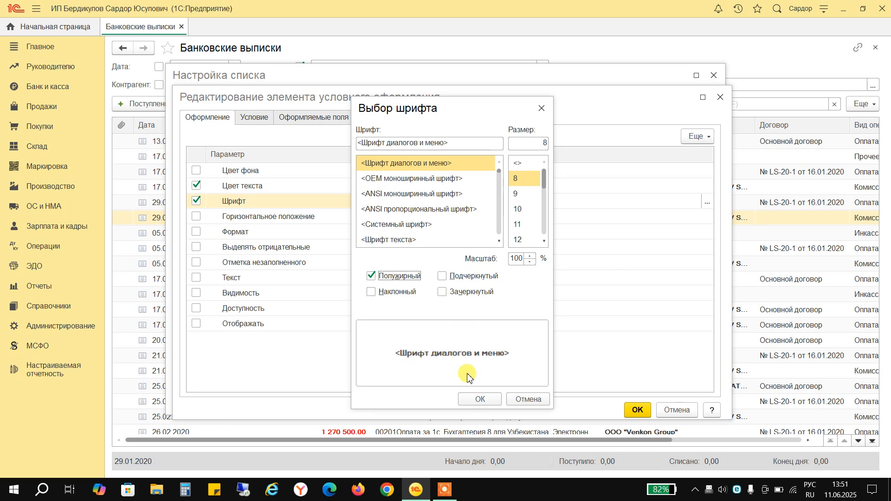
click(471, 394)
click(636, 410)
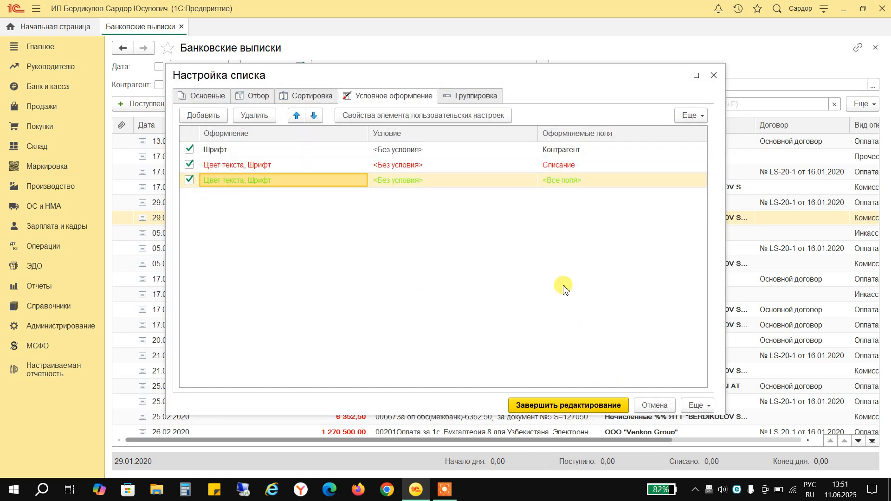
click(586, 414)
Reopen the green conditional formatting rule from the list settings and review its text colour and font parameters
click(862, 103)
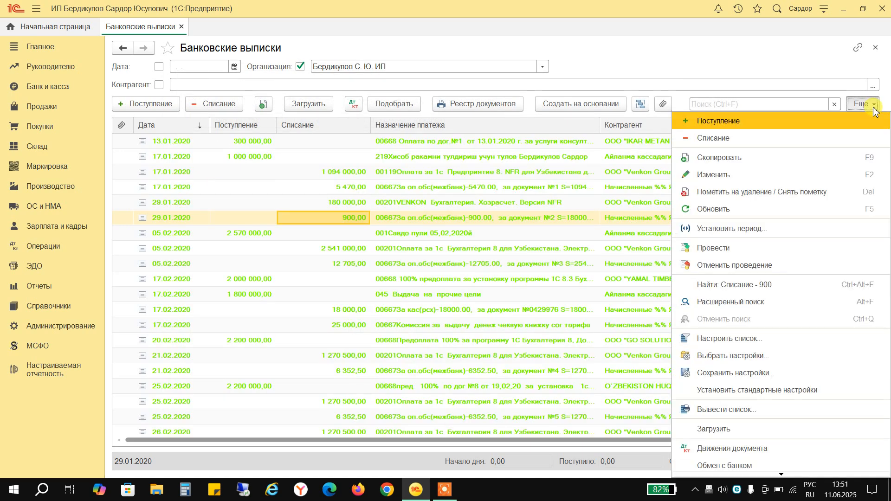
click(745, 342)
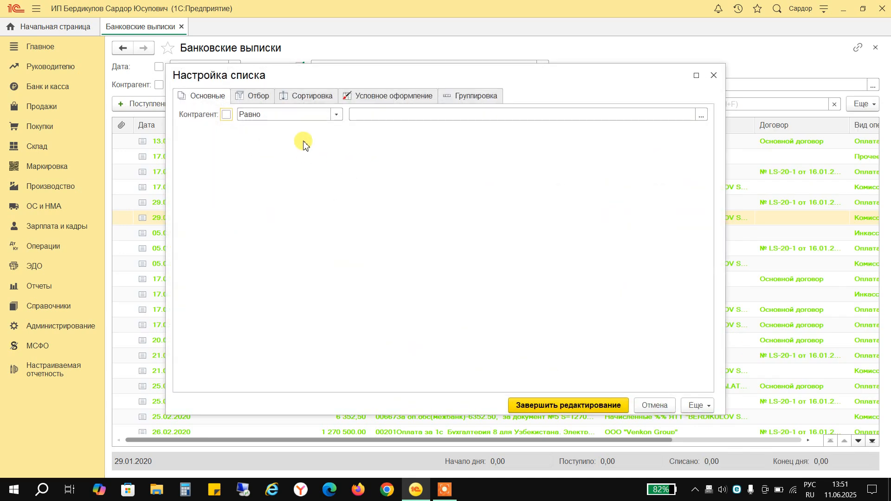
click(367, 95)
click(533, 182)
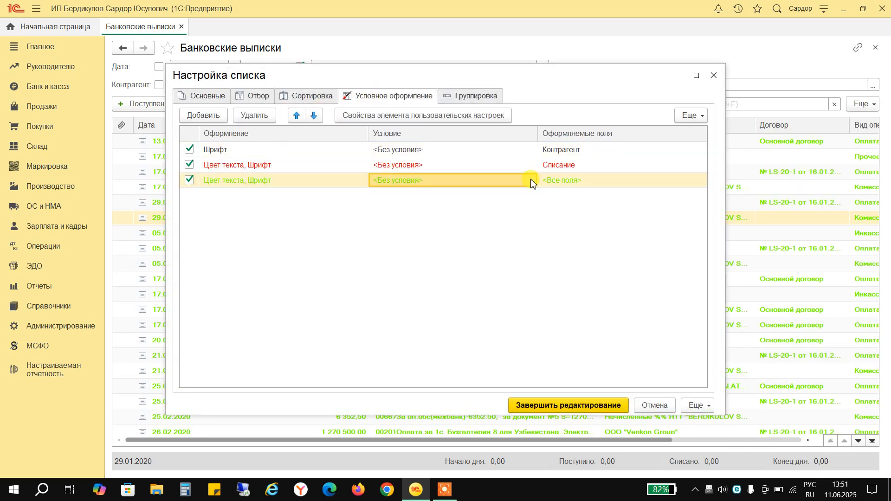
double_click(558, 180)
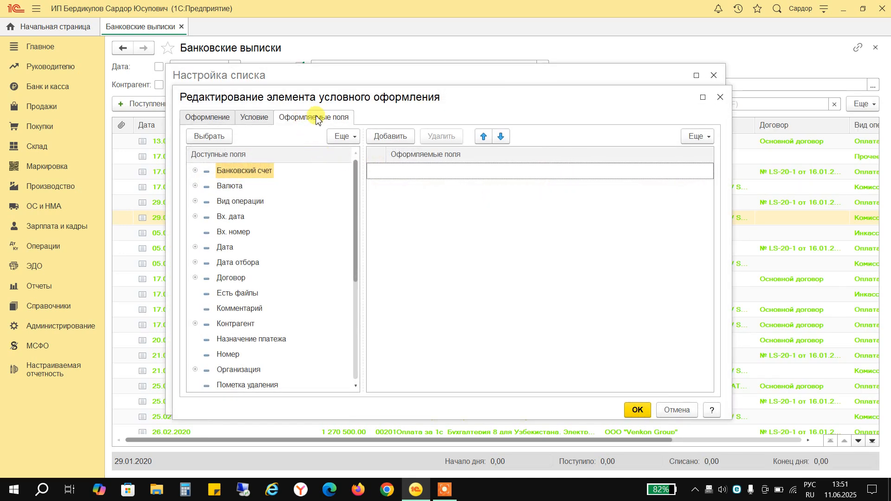
click(210, 117)
click(226, 186)
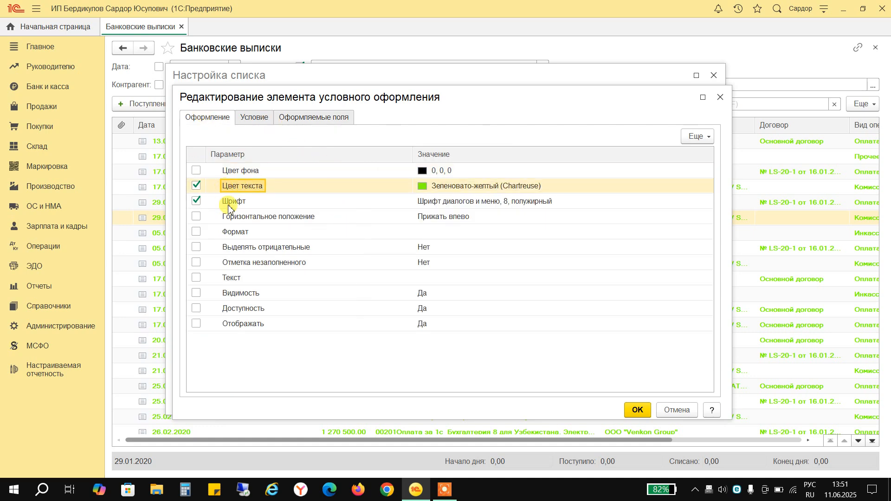
click(232, 203)
Choose Поступление as the formatted field of the green rule, save it, and apply the list settings
click(313, 118)
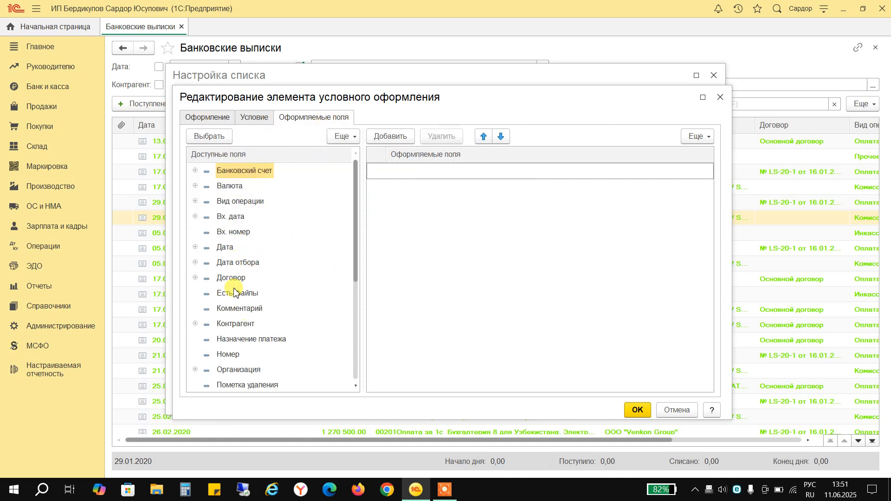
scroll(234, 293, down, 4)
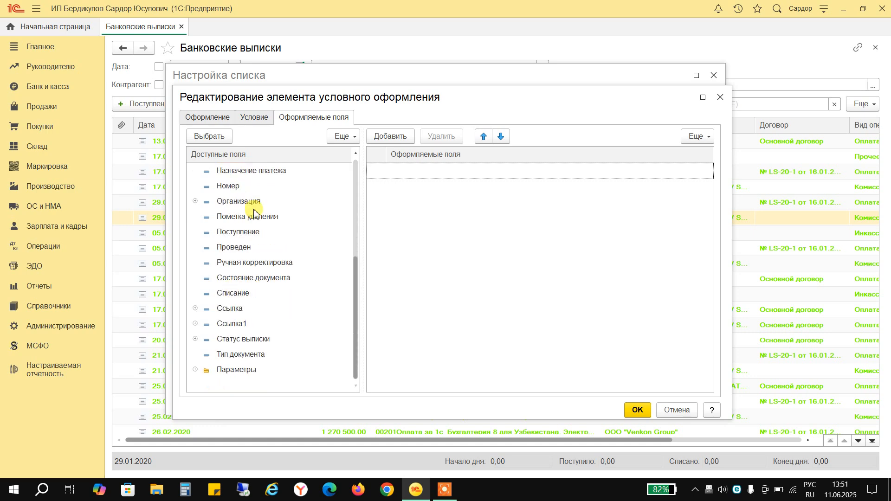
double_click(243, 232)
click(636, 410)
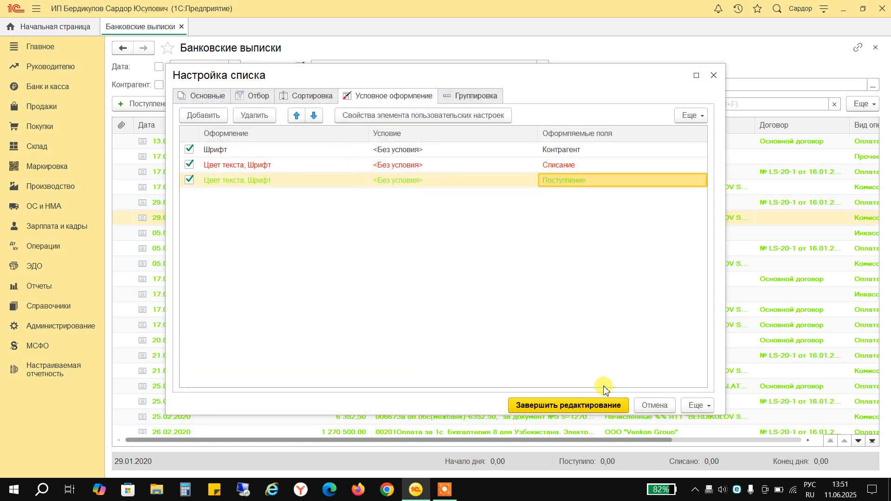
click(572, 406)
Examine the formatting of the Поступление, Списание and Контрагент columns across the bank statements list
click(485, 233)
scroll(353, 278, down, 5)
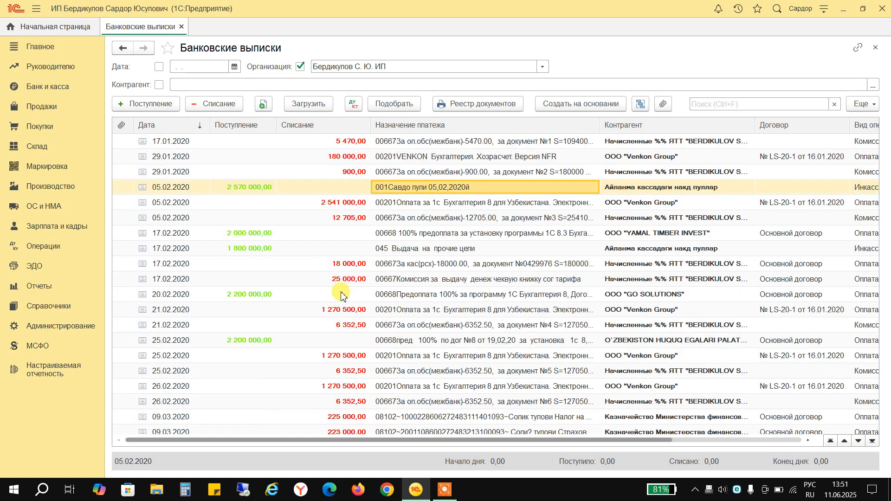
scroll(323, 296, up, 5)
scroll(325, 293, down, 5)
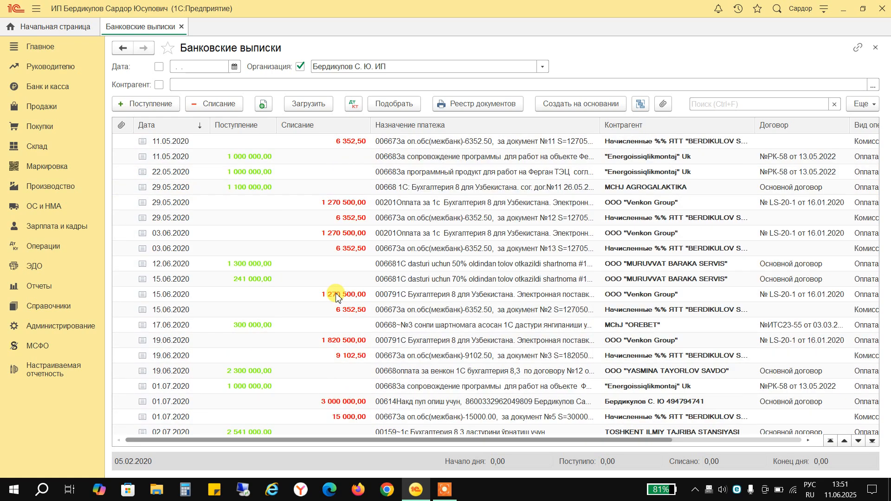
scroll(334, 294, up, 5)
click(457, 203)
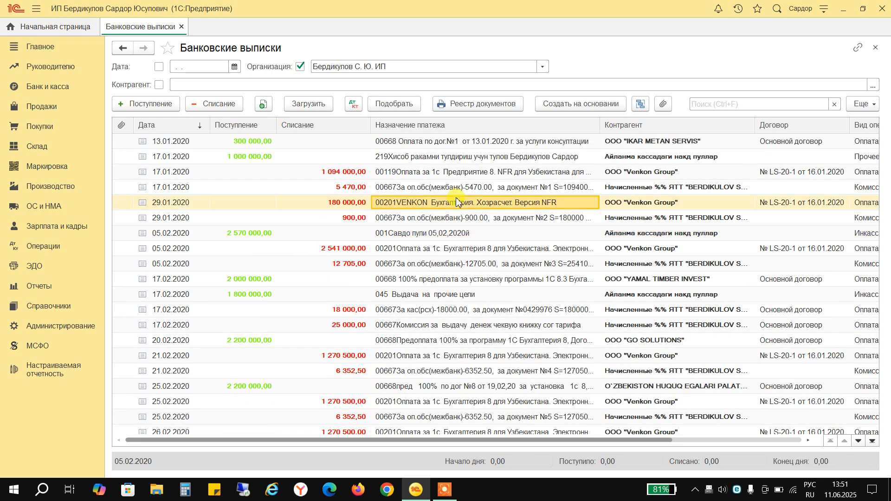
click(336, 279)
click(466, 217)
click(386, 291)
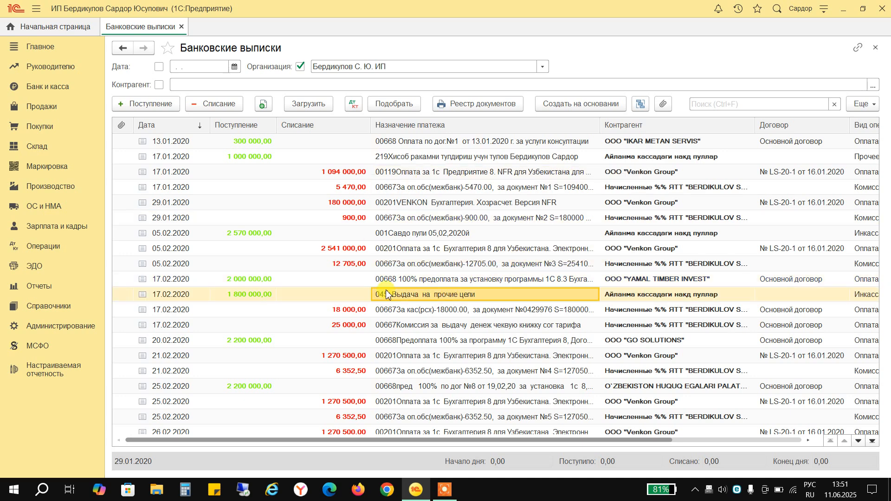
click(269, 258)
click(420, 173)
click(447, 266)
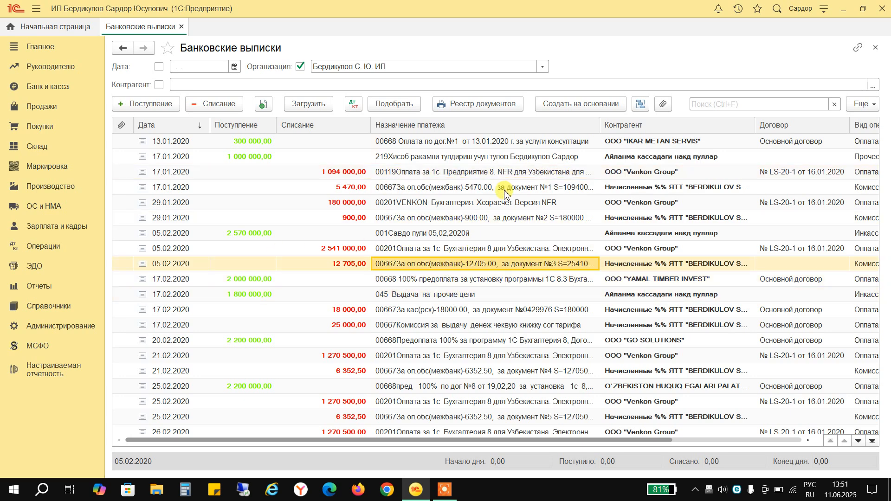
click(504, 188)
click(300, 279)
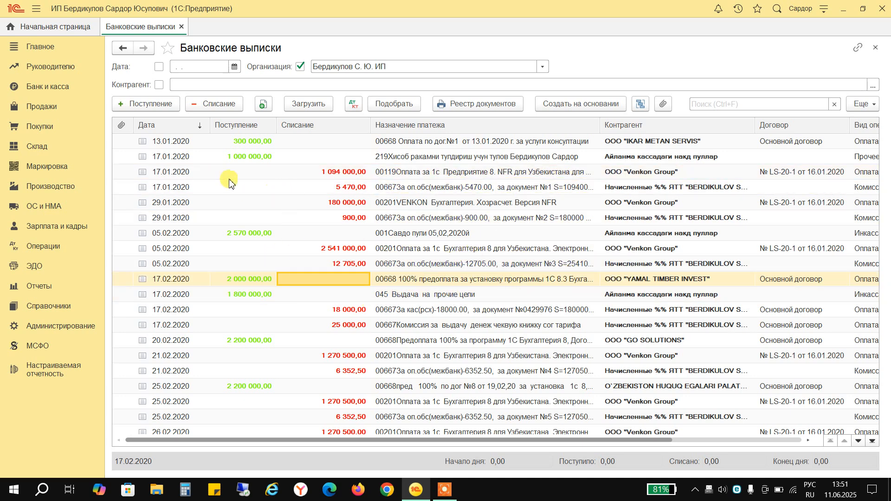
Sort the bank statements by Дата with the newest first and go to the beginning of the list
click(177, 161)
scroll(180, 239, down, 10)
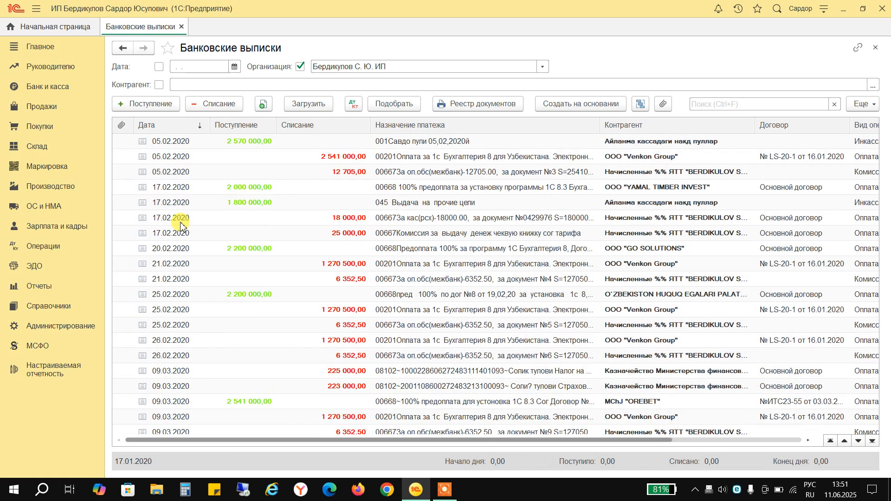
scroll(178, 186, up, 7)
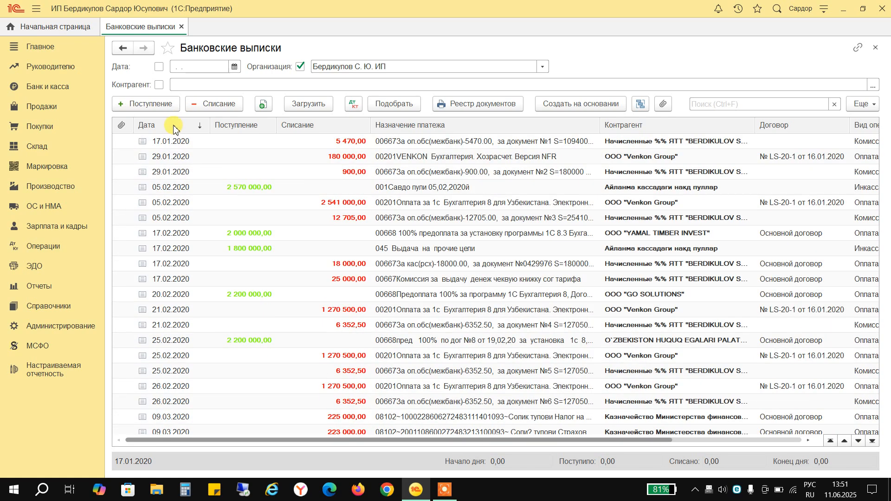
click(175, 126)
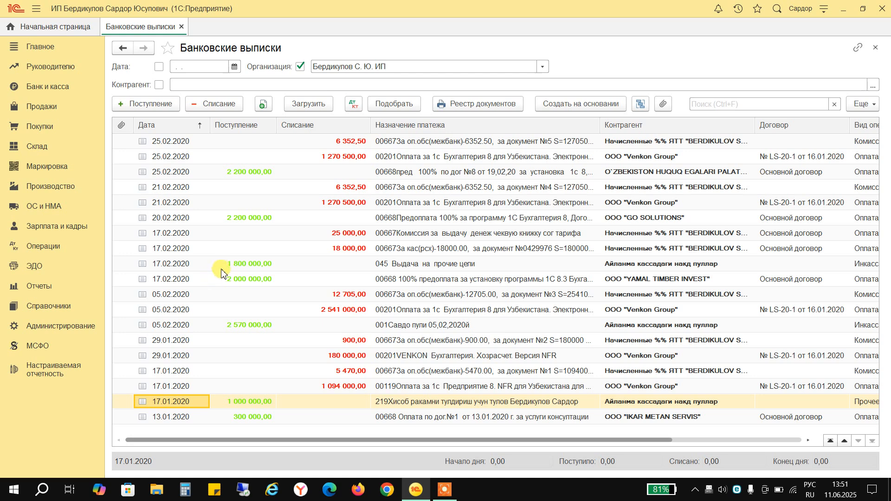
scroll(221, 274, up, 10)
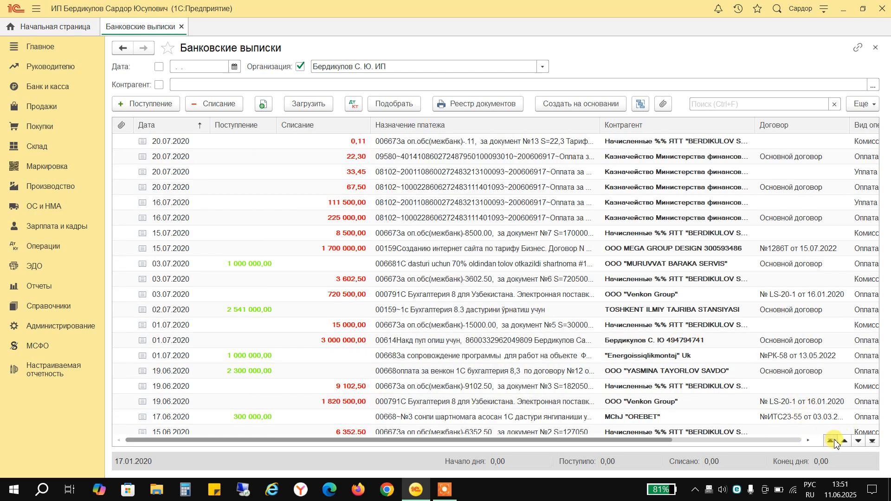
click(832, 441)
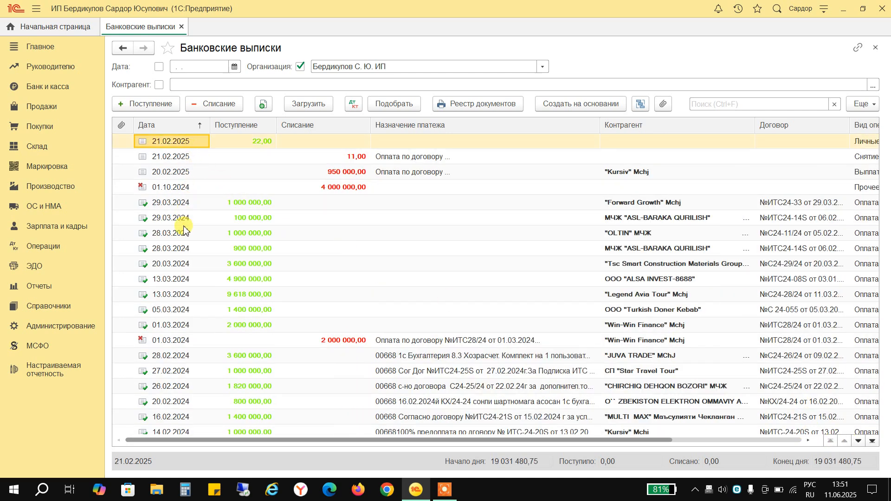
Sort the bank statements by Дата with the oldest first and go to the beginning of the list
scroll(182, 204, down, 1)
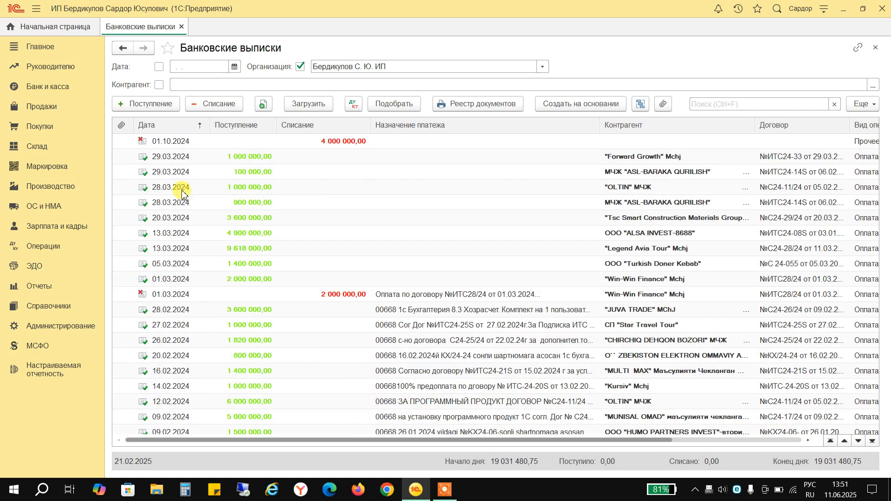
click(188, 129)
scroll(199, 205, up, 8)
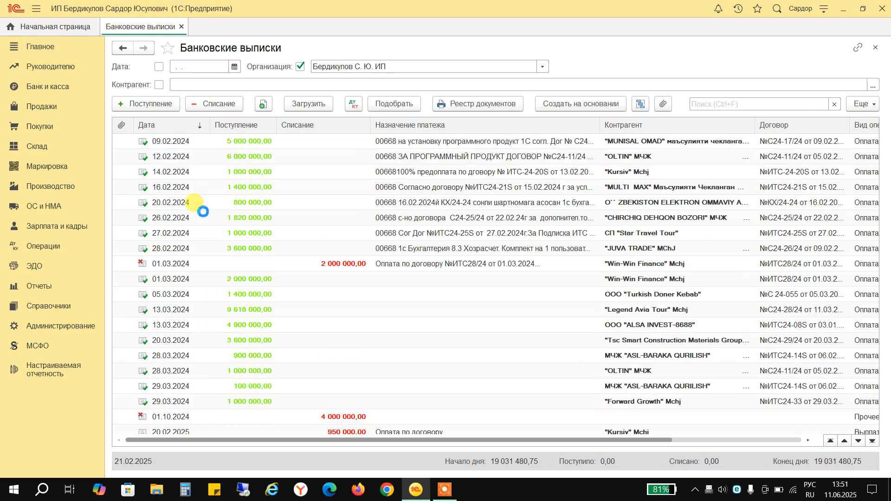
click(831, 440)
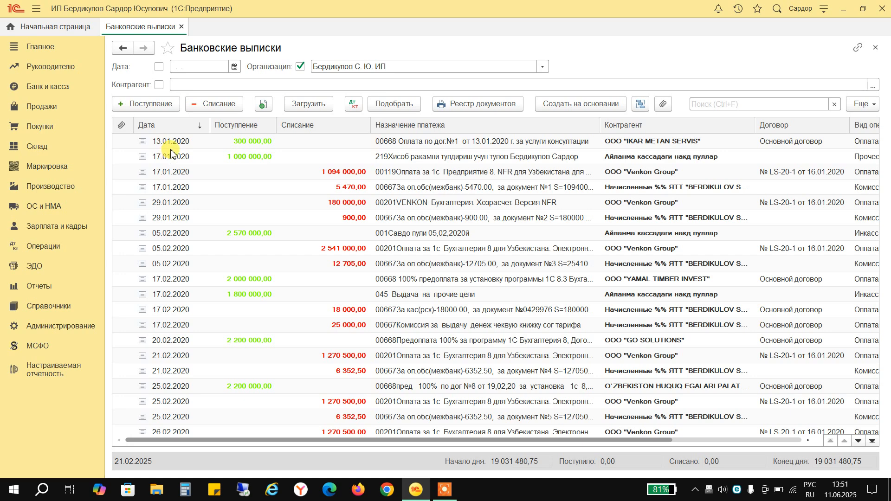
Sort the bank statements by Поступление in ascending order and look through the incoming amounts
click(233, 128)
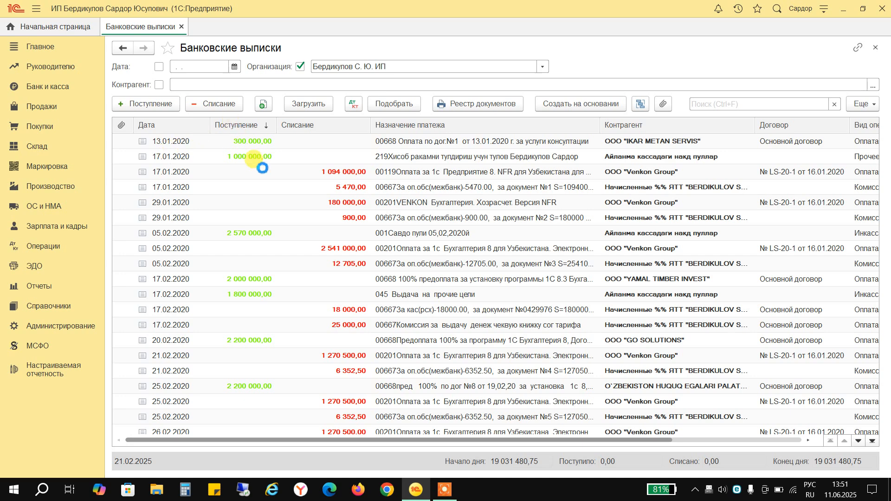
scroll(264, 178, down, 15)
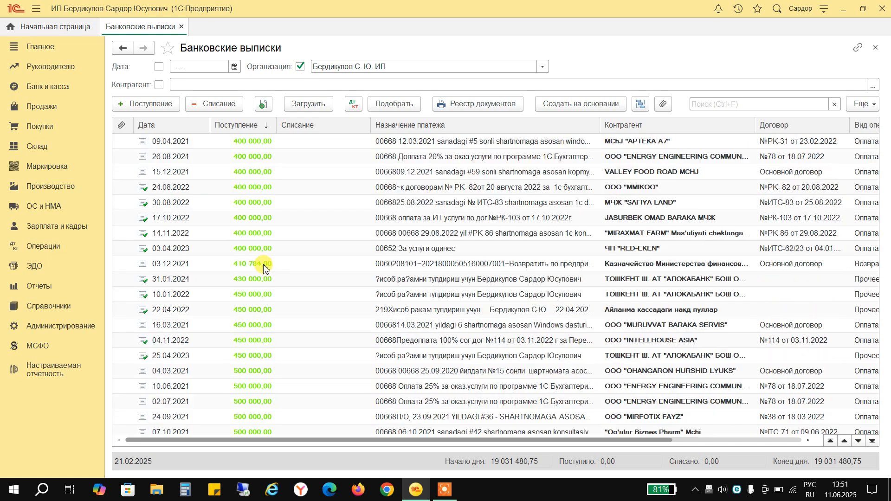
scroll(260, 241, up, 20)
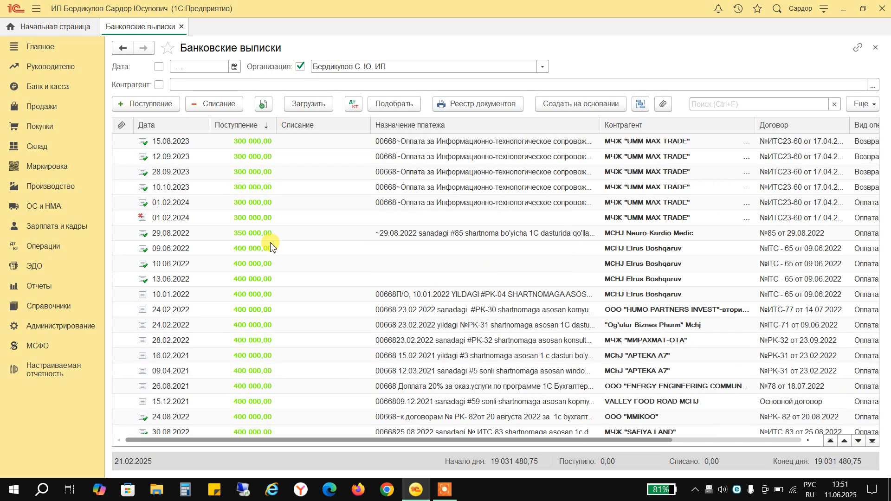
Sort the bank statements by Дата again, with the newest first, and select the 20.02.2025 payment at the start of the list
click(172, 127)
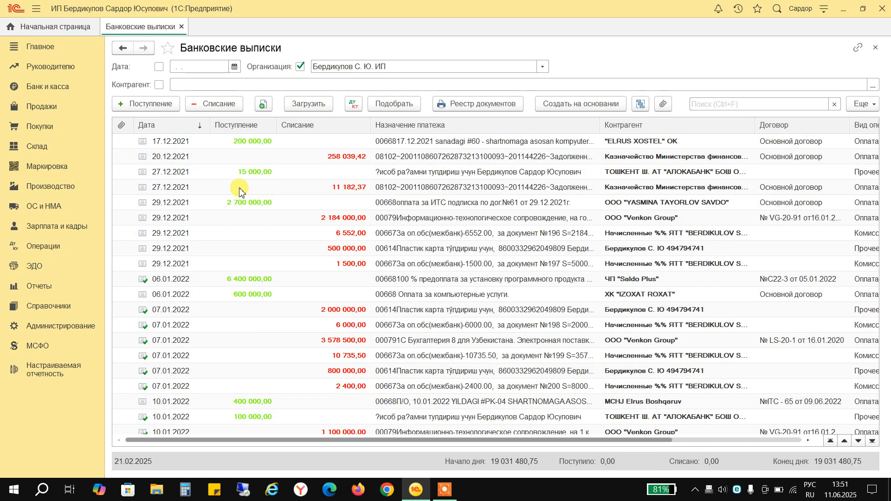
scroll(237, 182, up, 10)
scroll(235, 185, up, 7)
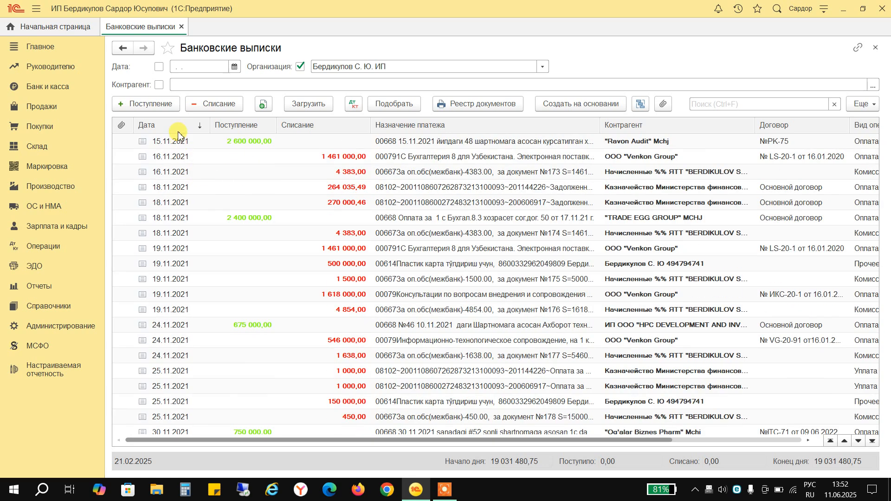
click(829, 441)
click(194, 169)
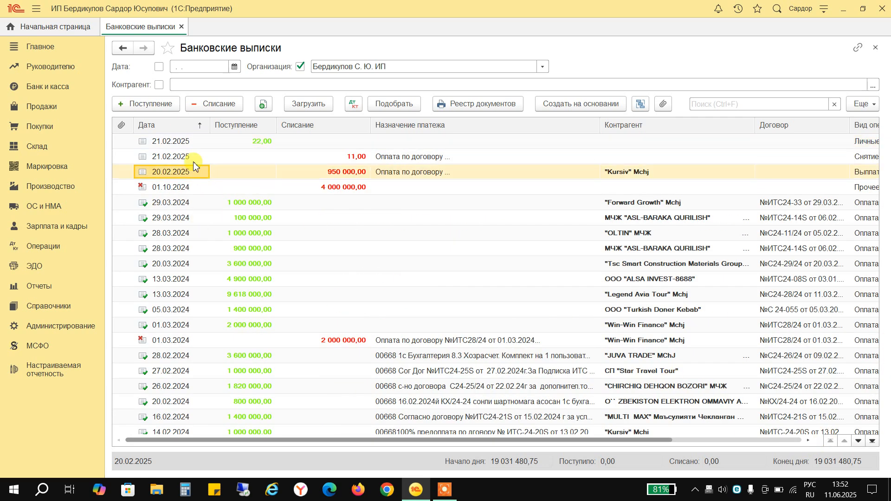
Reverse the Дата sorting to oldest first and look through the early 2024 statements and their counterparties
click(185, 134)
click(190, 264)
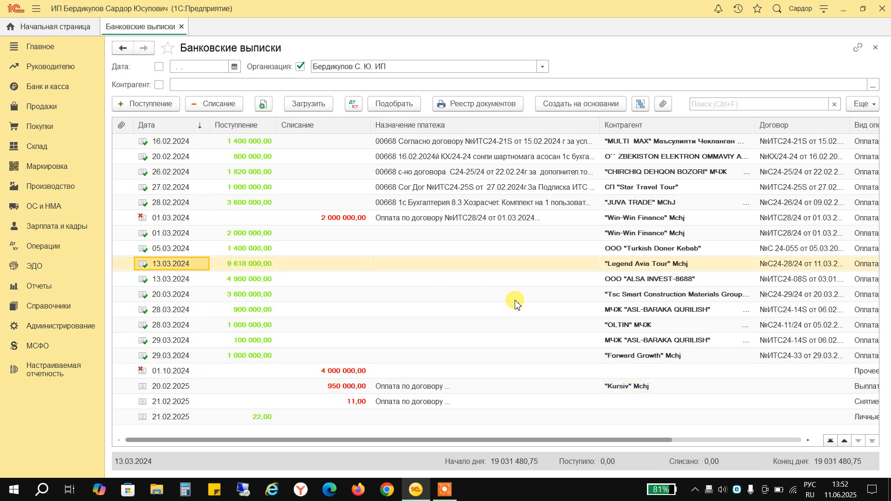
scroll(325, 297, up, 6)
click(648, 232)
scroll(673, 361, down, 2)
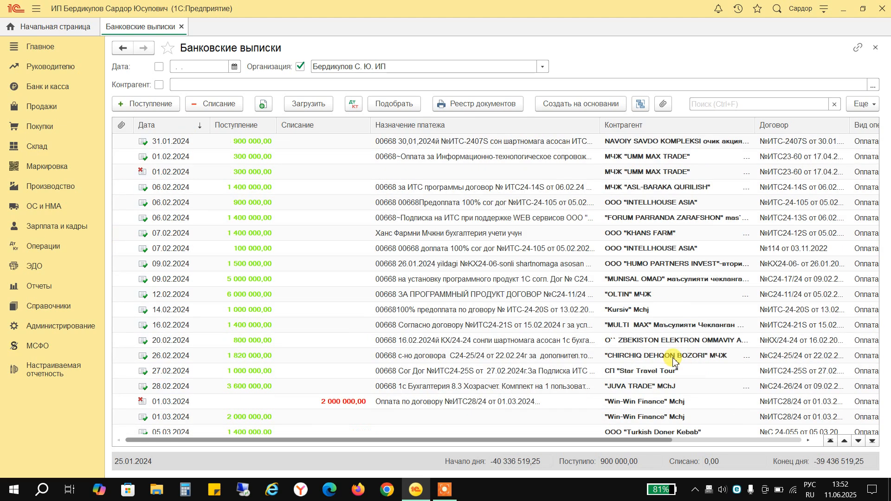
scroll(673, 361, down, 3)
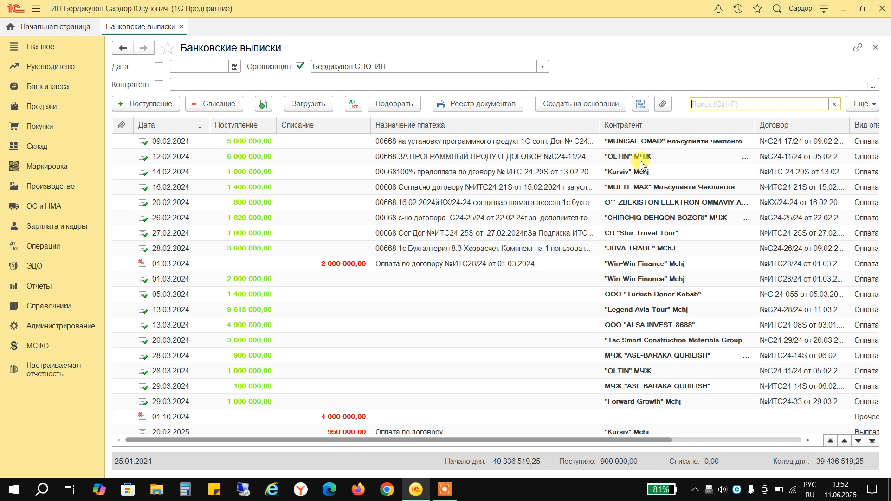
Search the bank statements for "на установ", a phrase from the Назначение платежа column
click(427, 143)
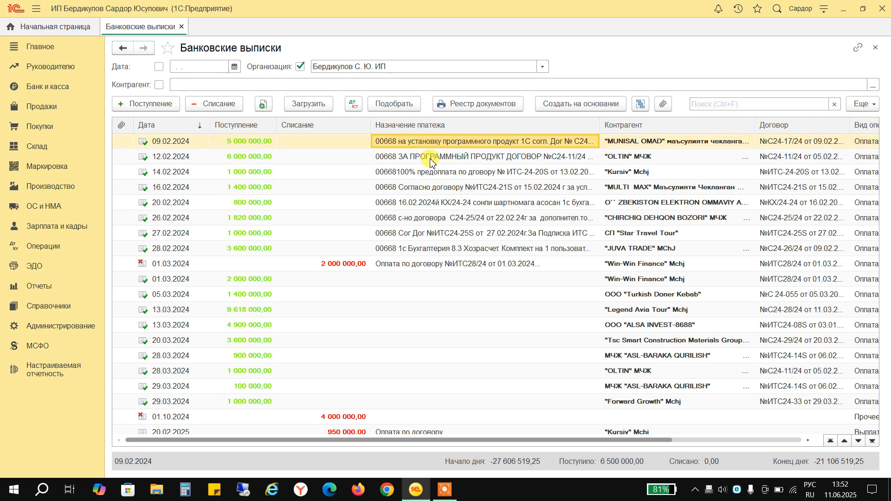
click(712, 105)
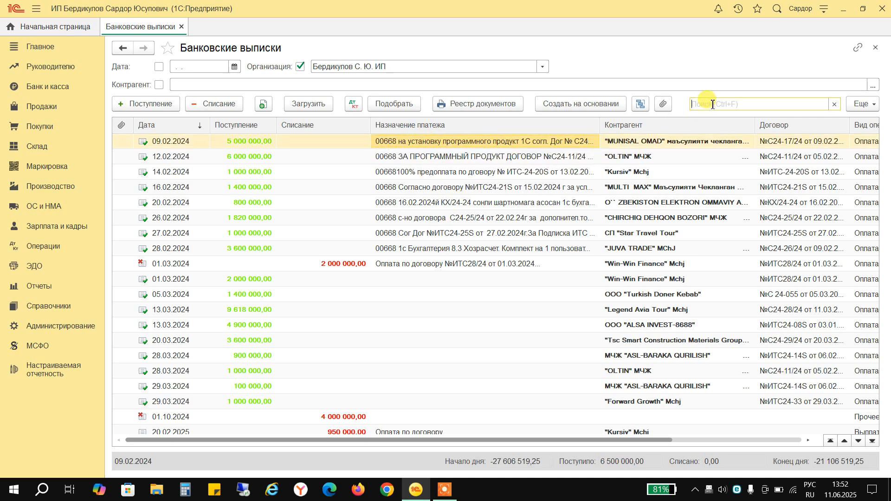
scroll(543, 294, down, 2)
scroll(545, 288, up, 4)
click(830, 442)
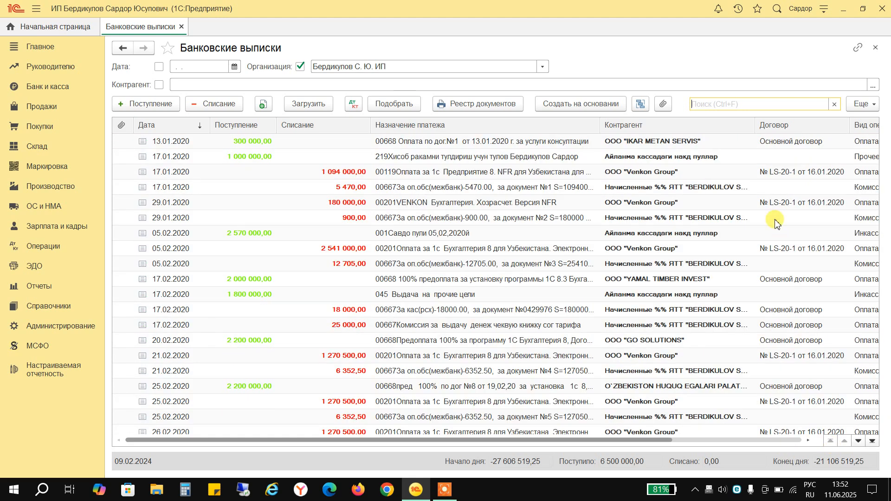
click(733, 107)
text(на установ)
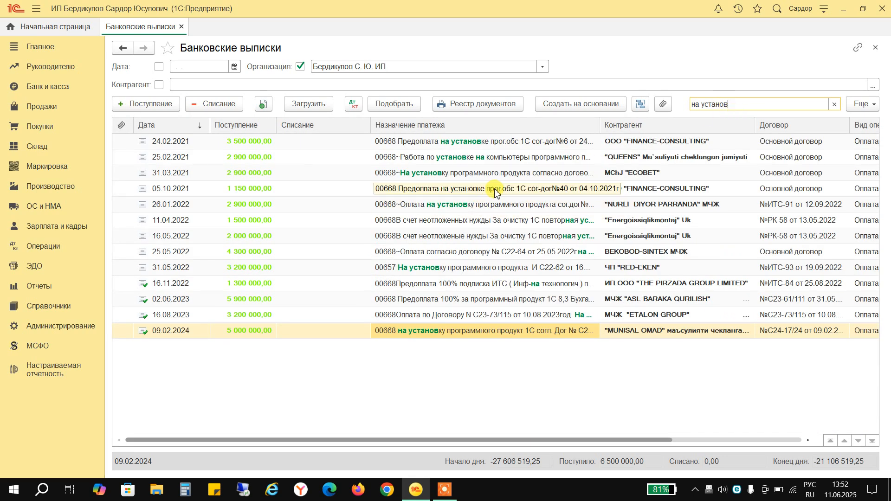
Go through the found payments and examine the matching text in Назначение платежа
click(465, 141)
click(463, 159)
click(463, 176)
click(463, 206)
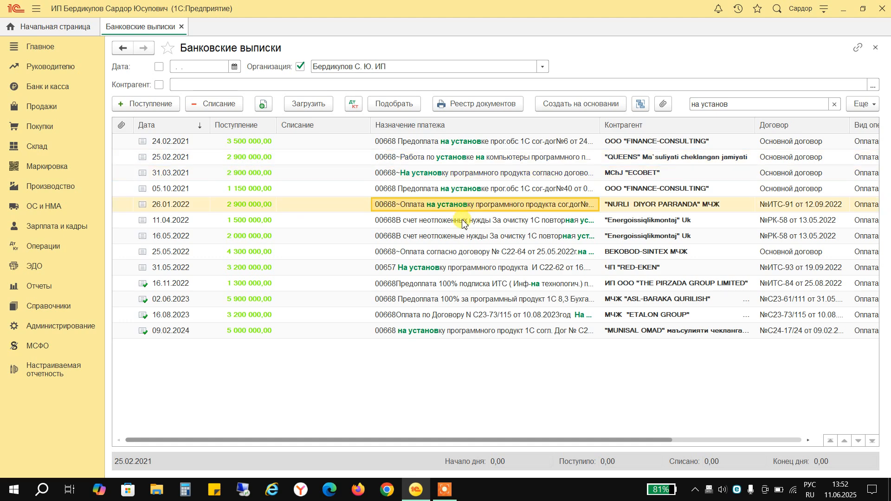
click(464, 238)
click(466, 270)
click(471, 286)
click(487, 318)
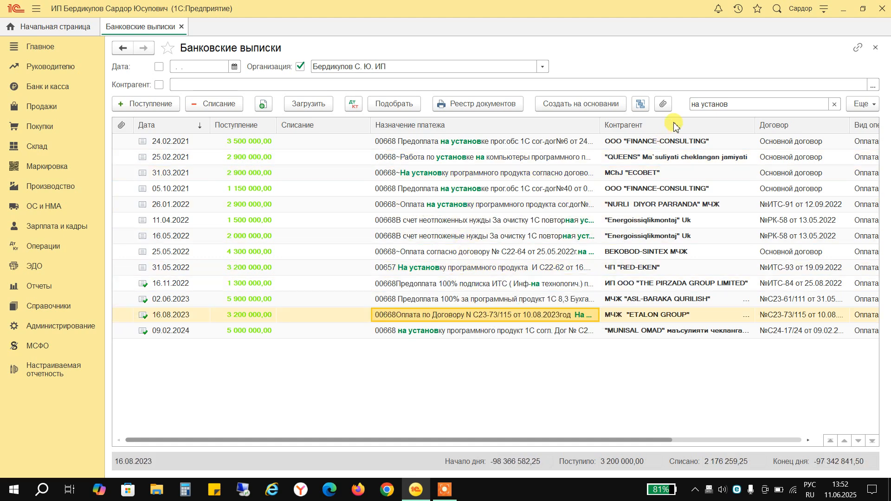
Clear the search and select the ООО "ALSA INVEST-8688" counterparty of the 10.08.2023 receipt in the full list
click(835, 105)
click(511, 310)
click(646, 264)
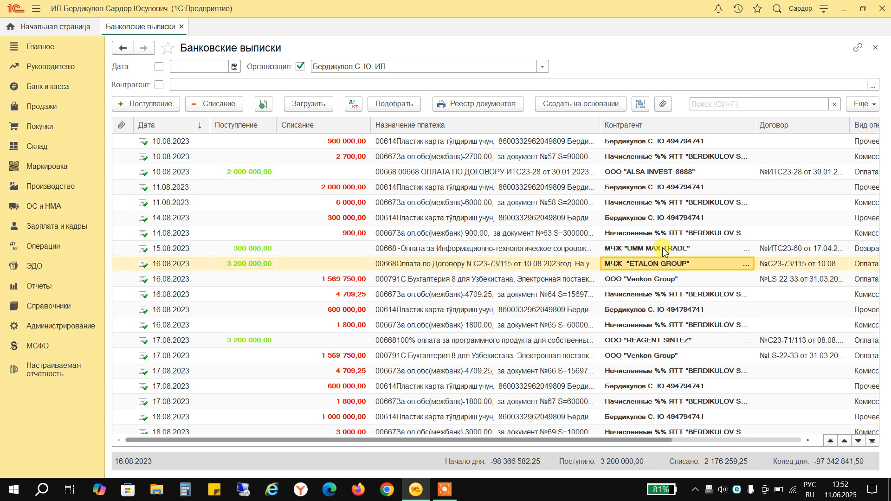
click(645, 173)
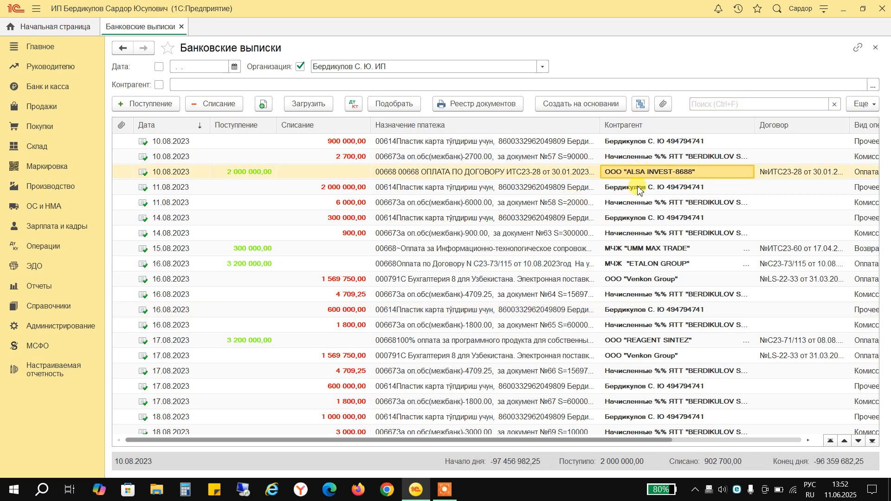
Filter the bank statements by Контрагент ООО "Venkon Group" and look through the matching payments
right_click(652, 280)
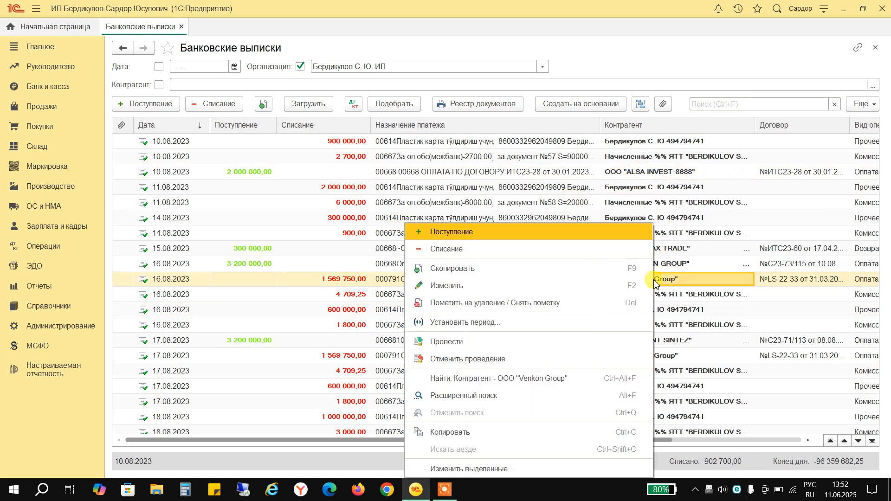
click(501, 380)
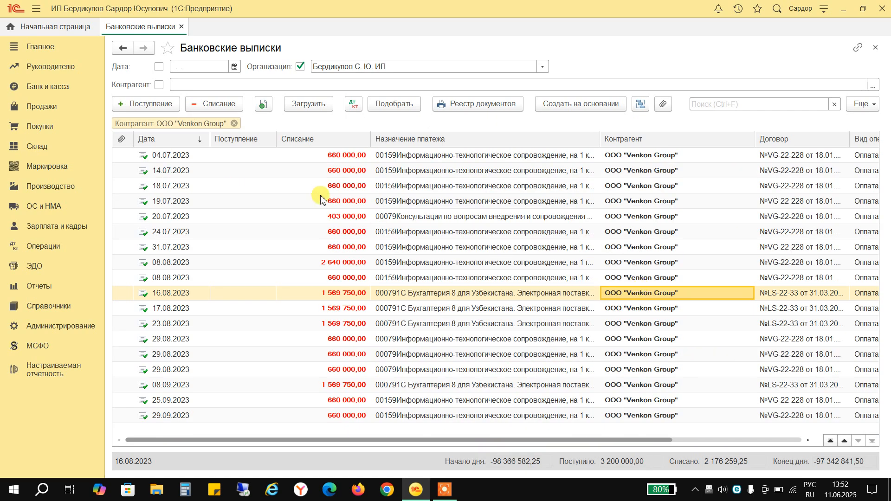
scroll(342, 224, up, 10)
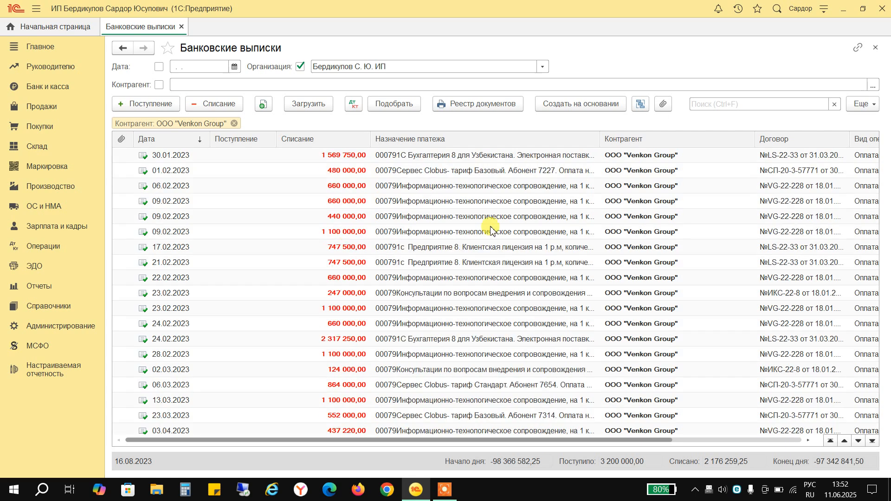
scroll(696, 167, down, 10)
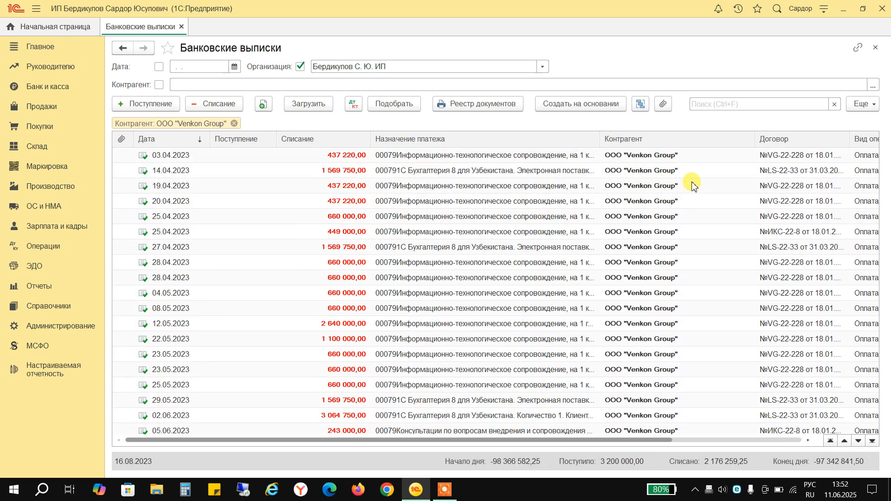
Remove the Контрагент filter and look through the August 2023 statements in the full list
click(234, 124)
scroll(645, 297, down, 3)
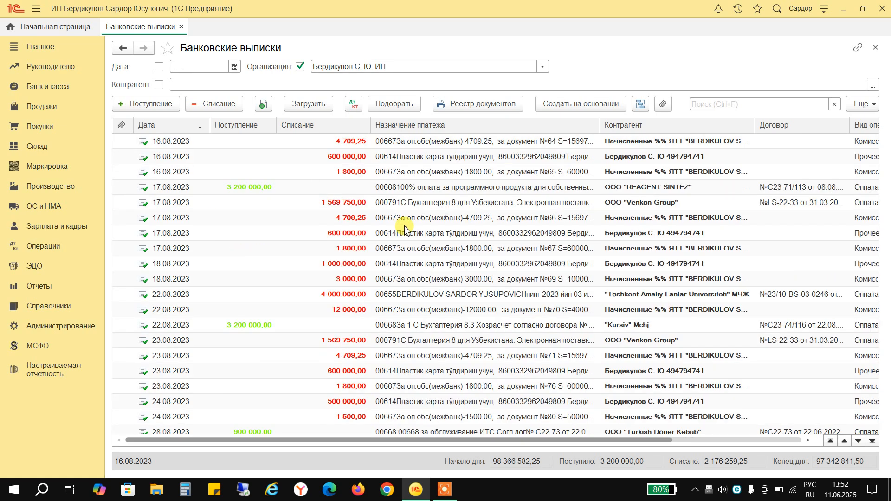
scroll(408, 228, up, 6)
scroll(633, 246, down, 1)
scroll(634, 244, down, 4)
click(560, 236)
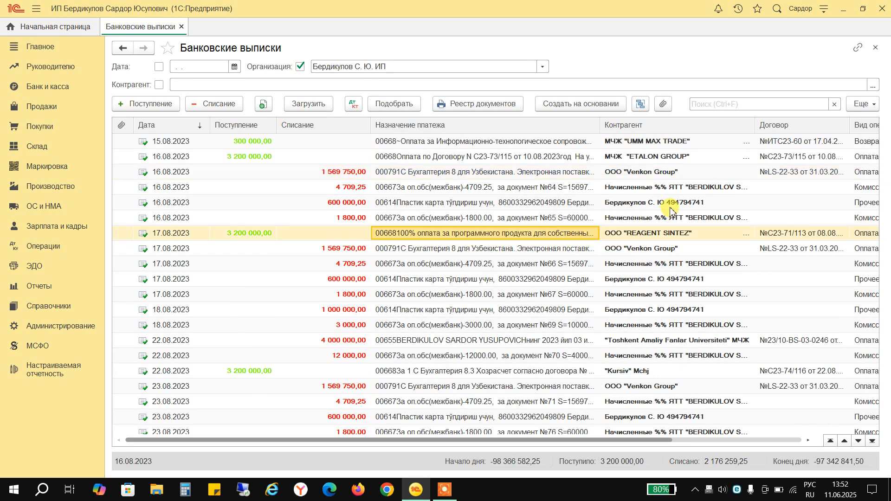
click(669, 204)
scroll(593, 250, up, 5)
scroll(580, 270, down, 2)
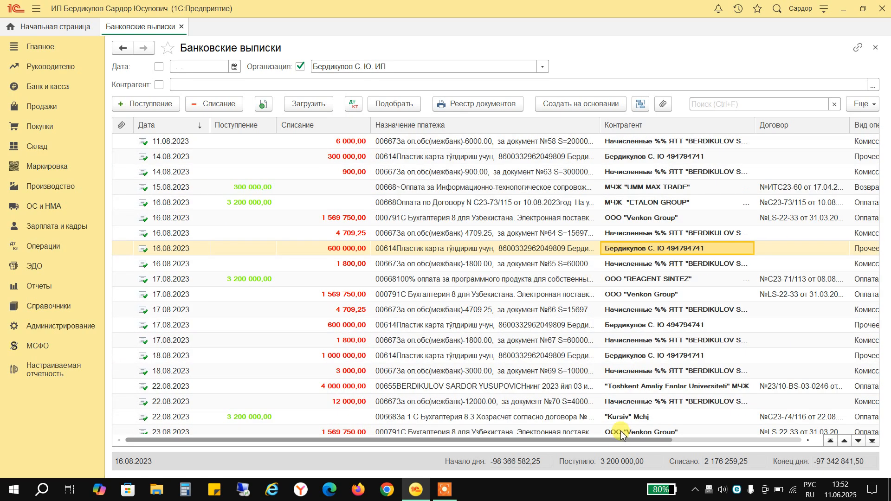
Inspect the Вид операции column and the commands available for its Прочее списание and Комиссия банка entries
drag(618, 441, 776, 440)
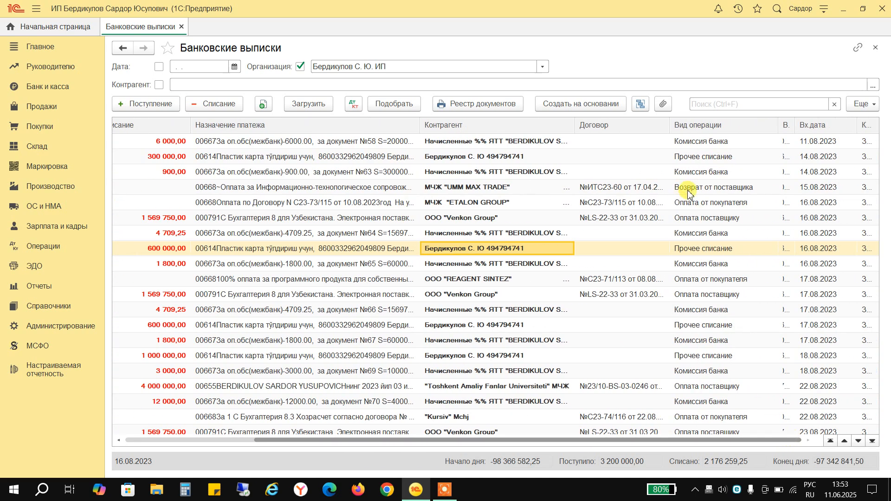
right_click(679, 159)
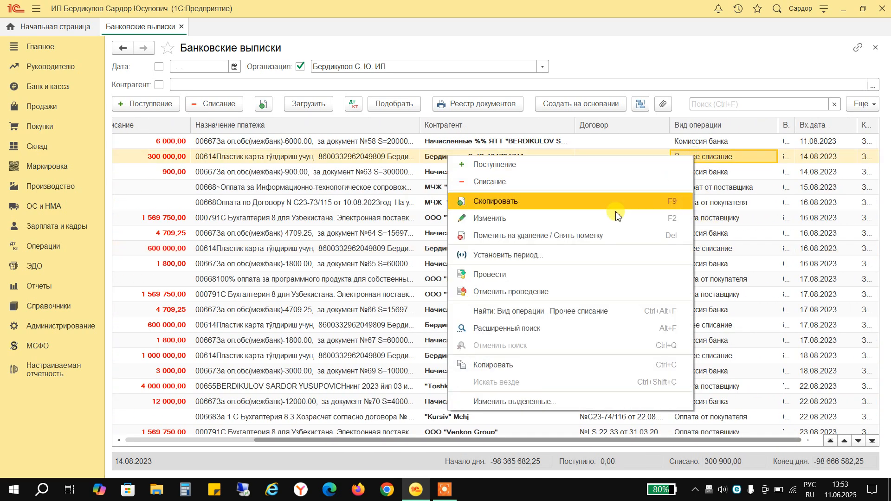
click(629, 300)
right_click(696, 143)
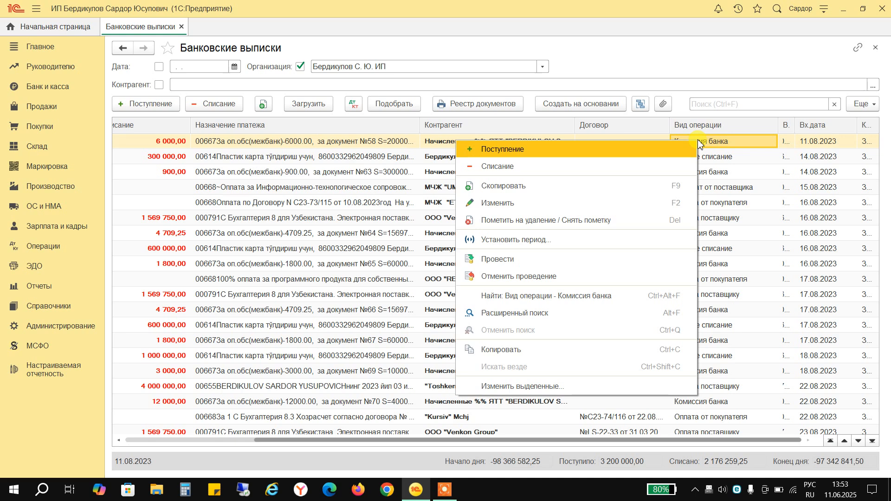
click(717, 175)
click(703, 158)
scroll(686, 343, down, 10)
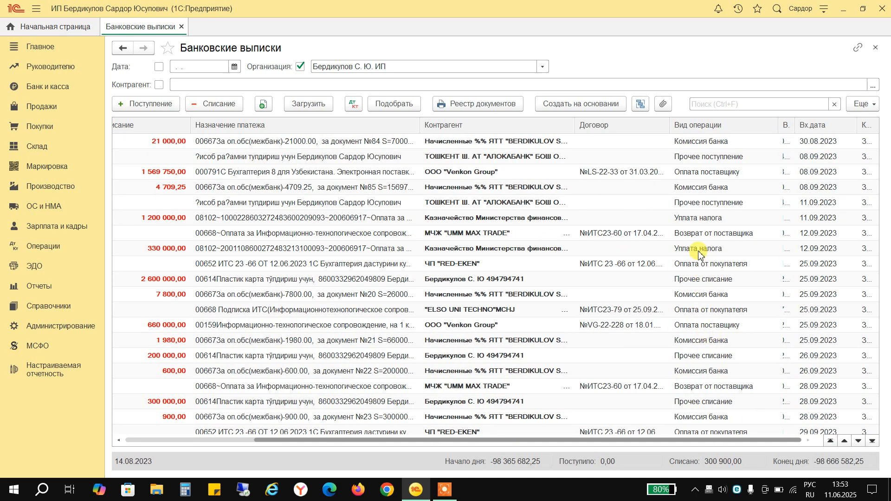
Filter the bank statements by Вид операции Уплата налога and look through the tax payments
right_click(698, 253)
click(587, 374)
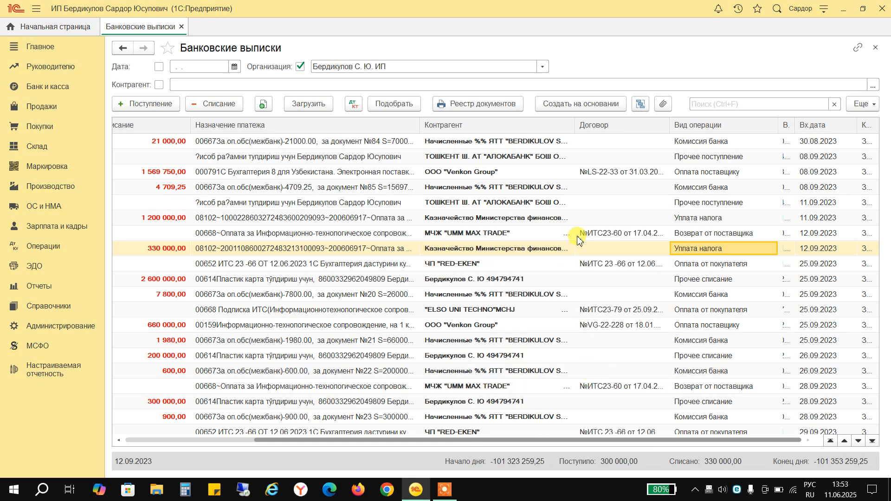
scroll(360, 223, up, 10)
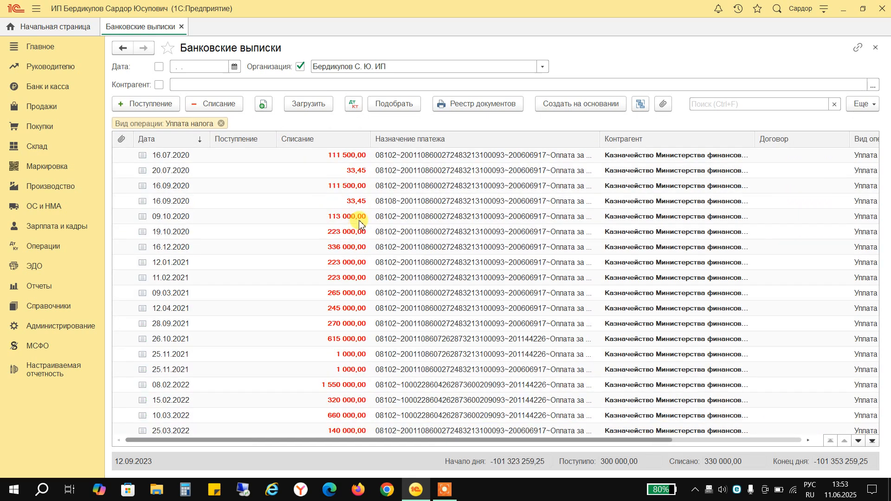
scroll(371, 223, down, 10)
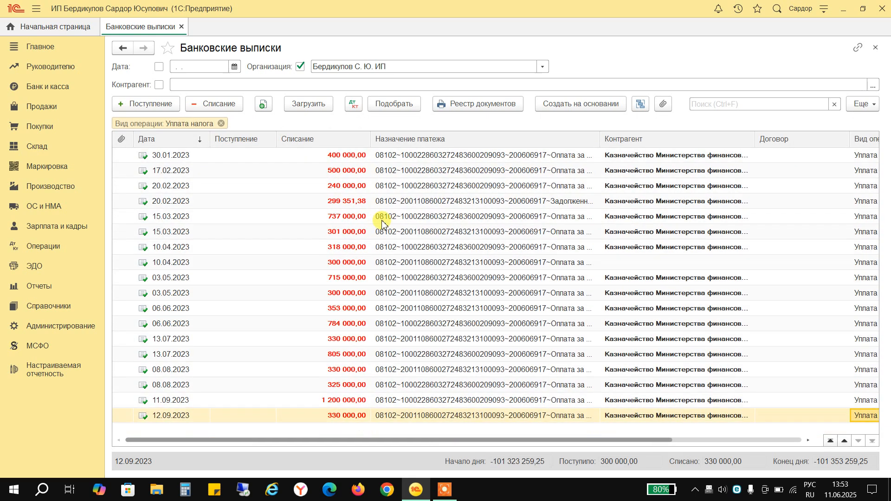
Remove the Вид операции filter and look through the late 2023 statements in the full list
click(221, 123)
scroll(533, 276, down, 10)
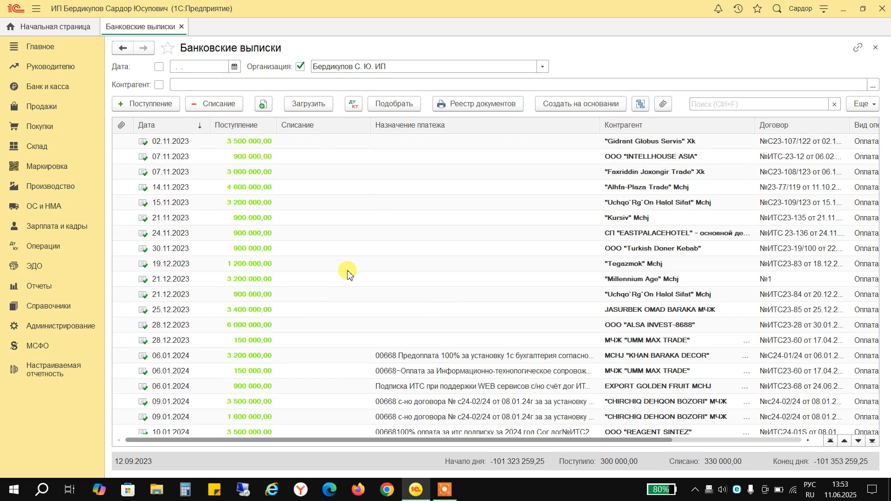
Try the empty Контрагент quick filter on the bank statements list, and switch it back off
scroll(352, 251, up, 10)
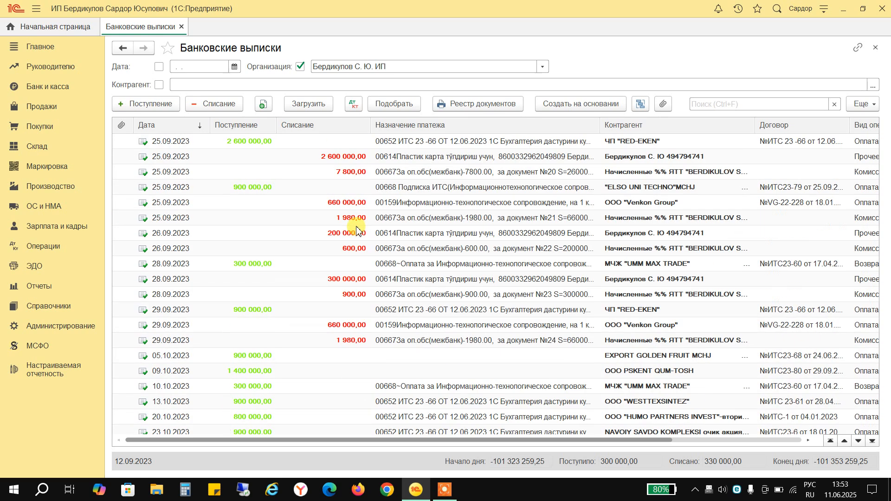
click(176, 84)
click(159, 85)
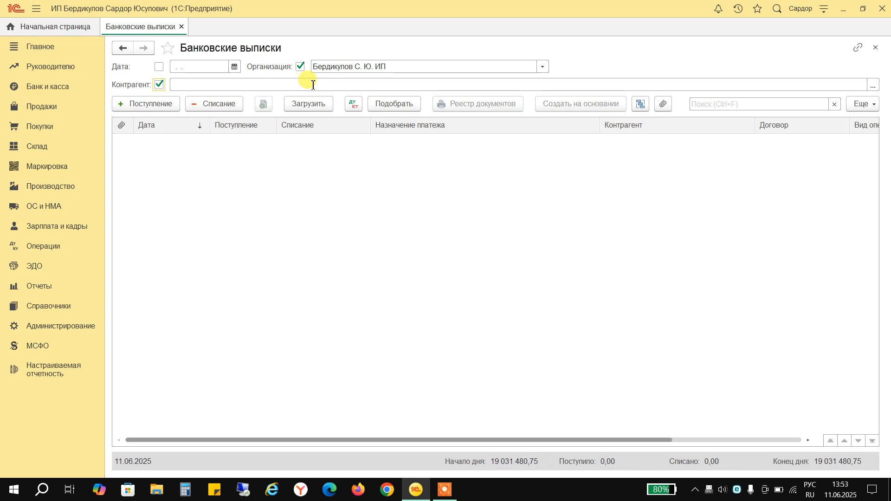
click(159, 85)
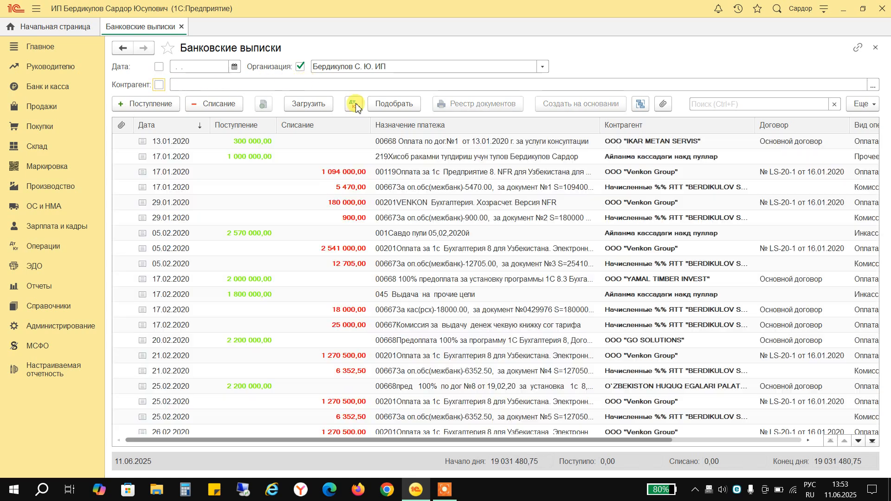
Delete the Контрагент condition from the Отбор settings of the bank statements list and apply the change
click(868, 108)
scroll(748, 241, down, 1)
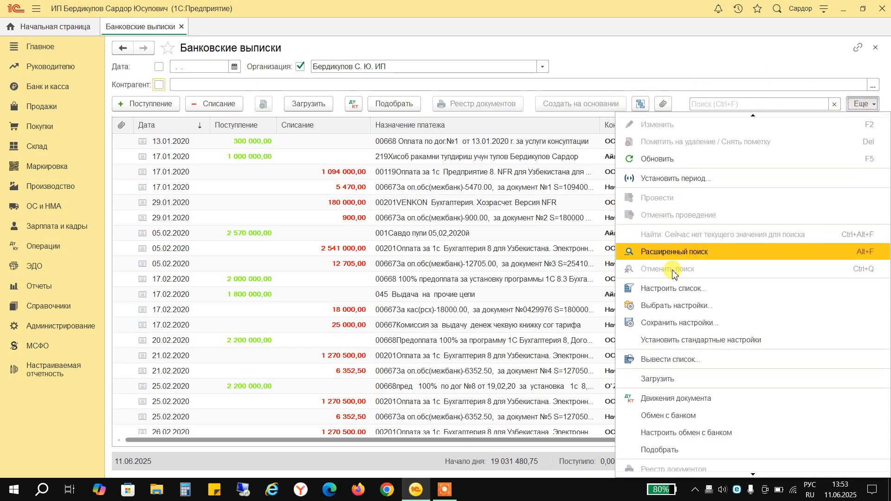
click(715, 285)
click(257, 96)
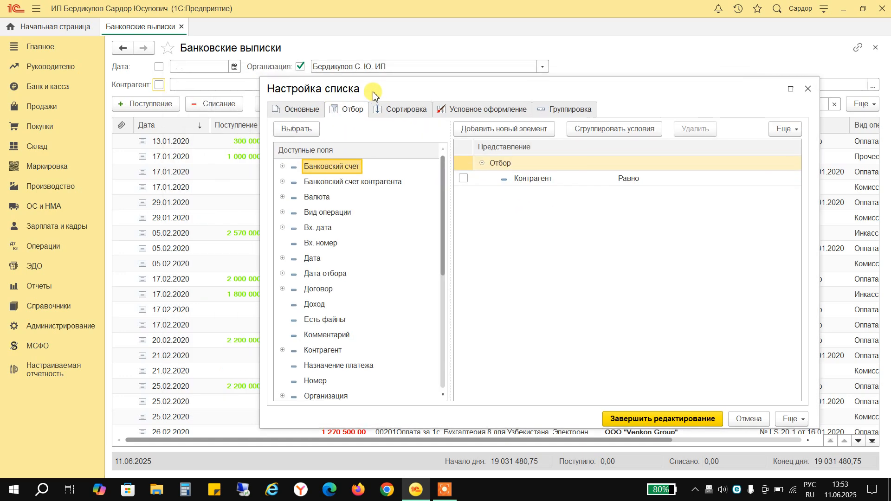
right_click(485, 181)
click(526, 247)
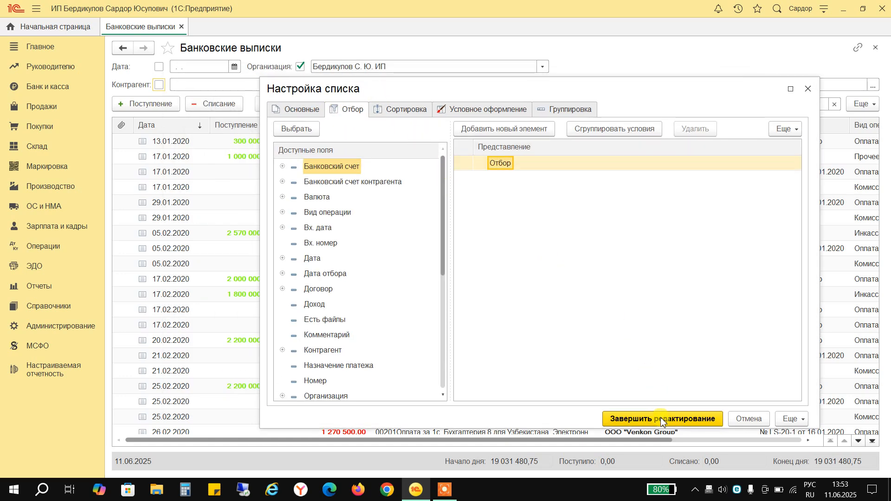
click(638, 419)
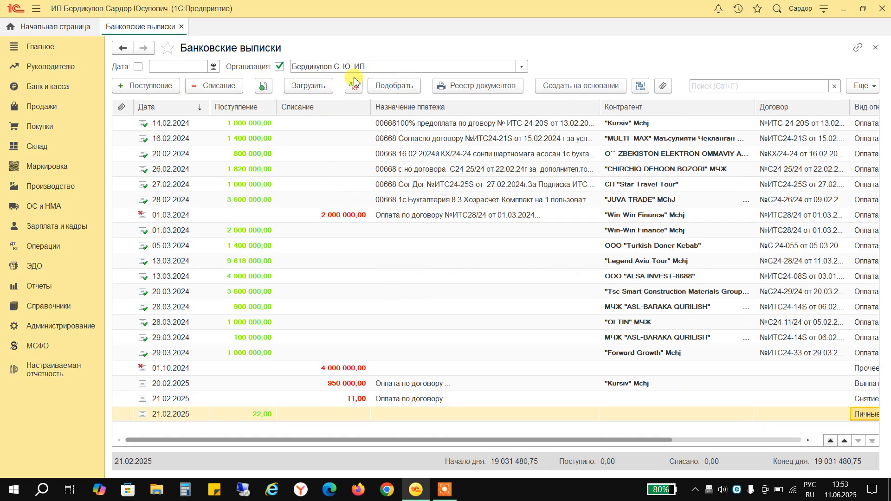
Add the Контрагент field as a filter condition in the bank statements list settings and apply it
click(208, 68)
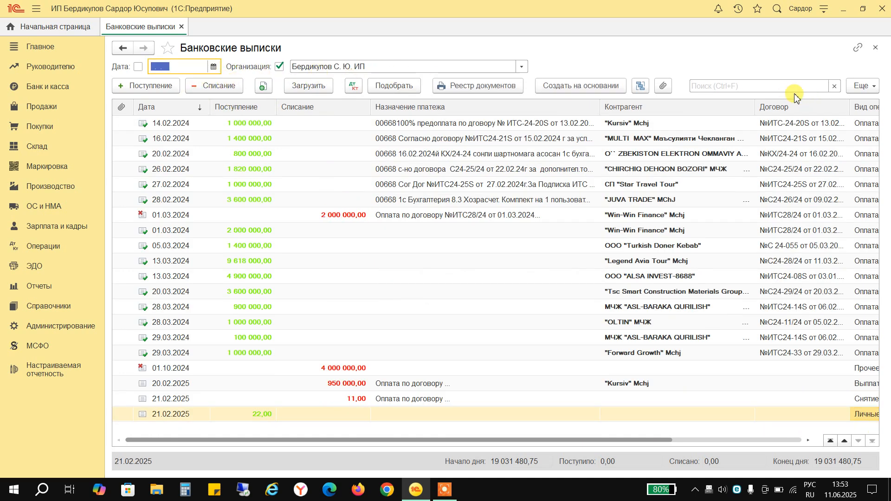
click(857, 86)
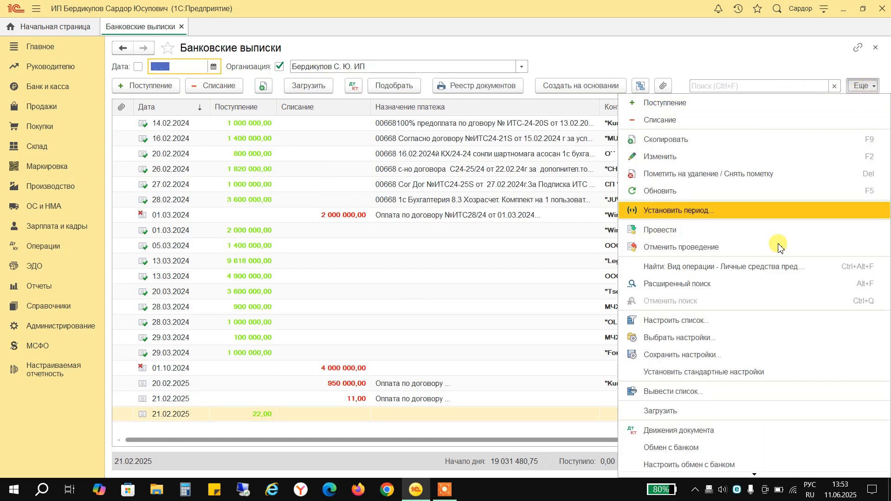
click(646, 320)
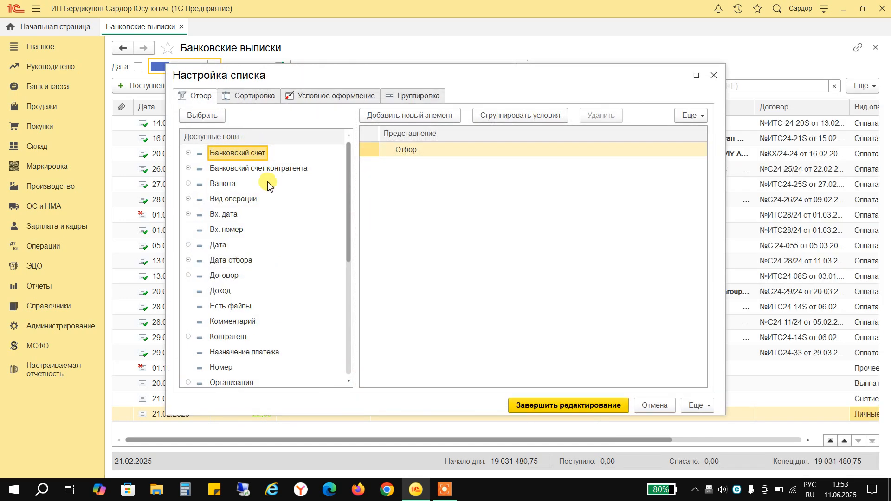
click(407, 150)
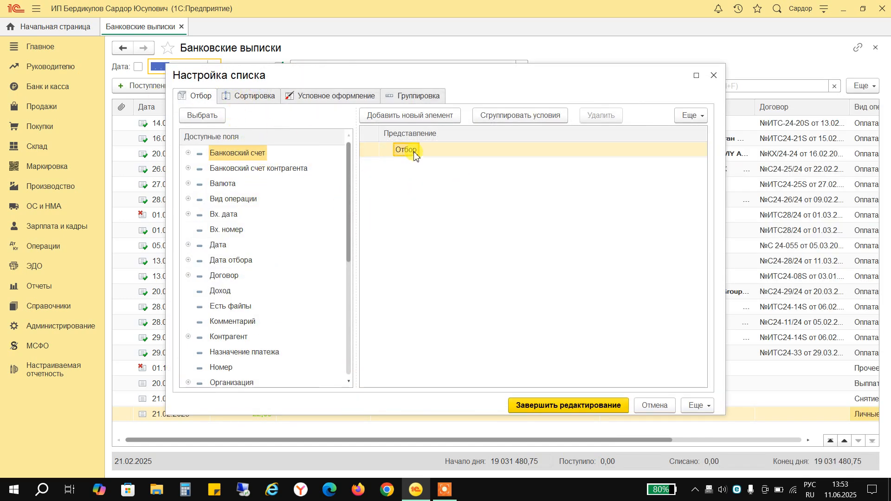
double_click(236, 341)
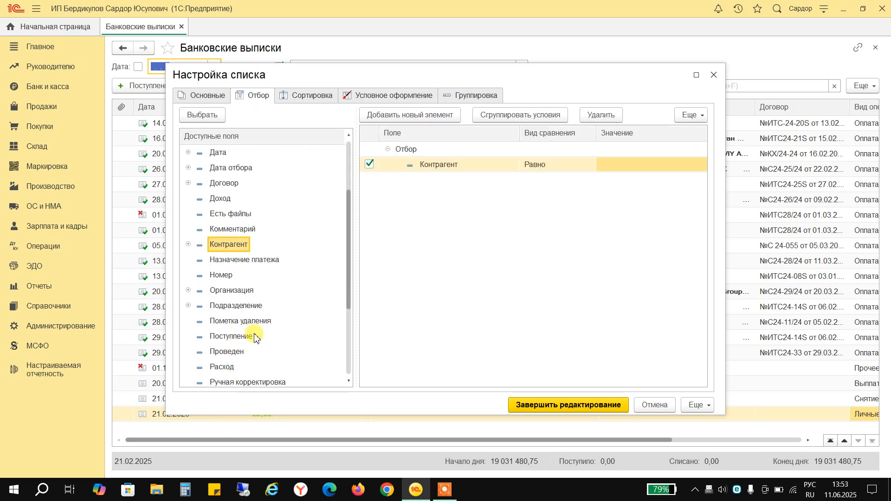
click(587, 410)
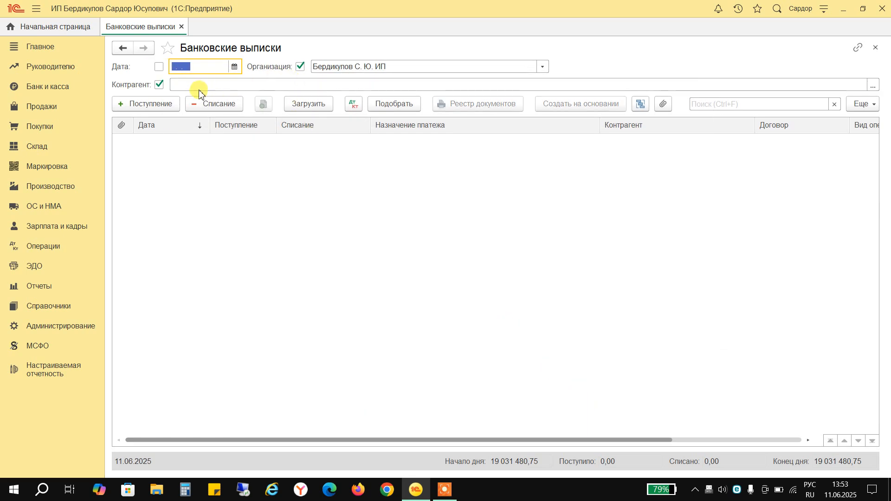
Filter the bank statements through the Контрагент quick filter by the counterparty "Avgust-8688" Mchj, and switch the filter off
click(159, 85)
click(158, 85)
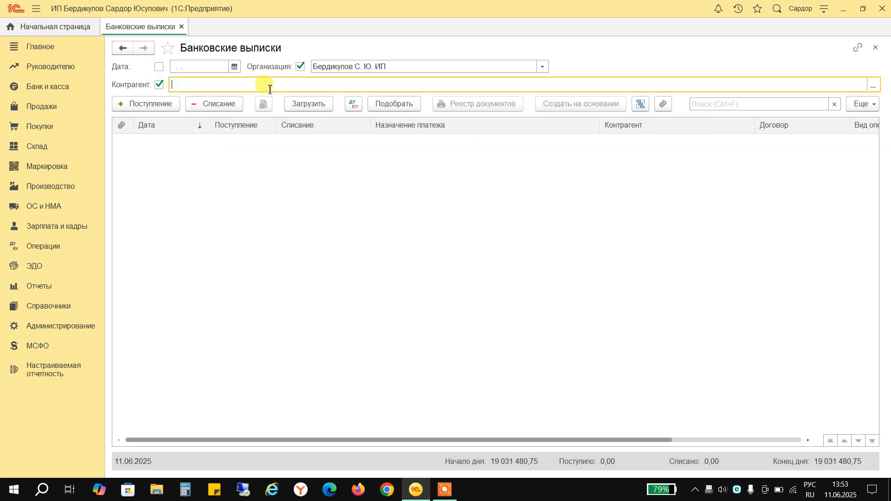
click(873, 86)
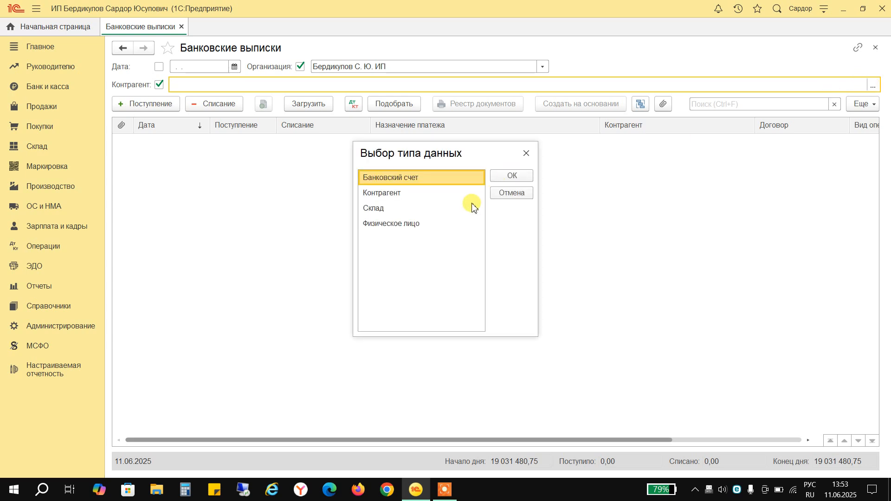
double_click(408, 191)
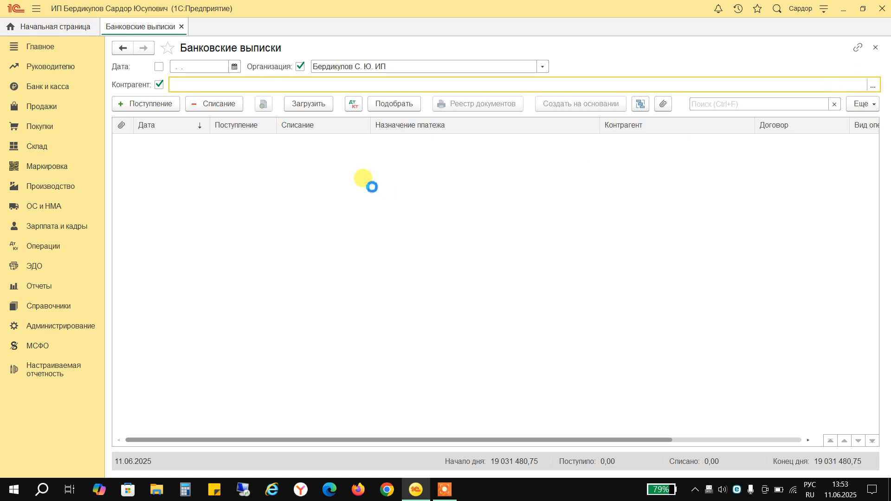
double_click(314, 186)
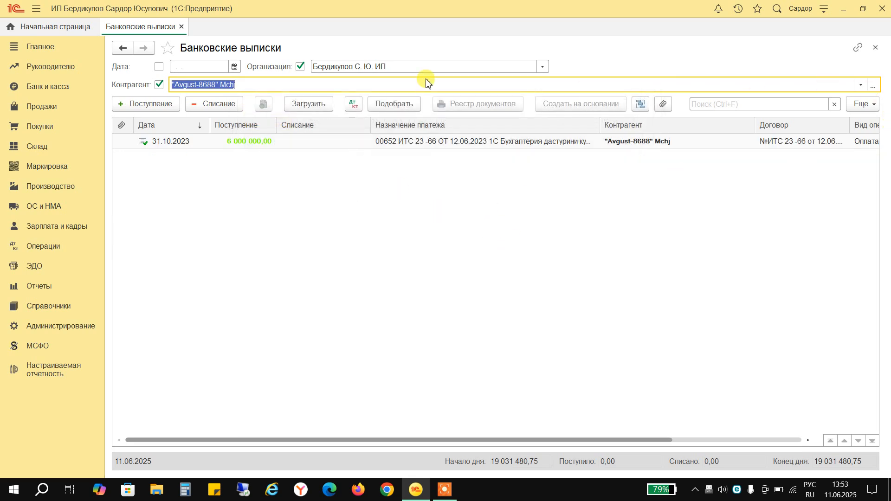
click(158, 86)
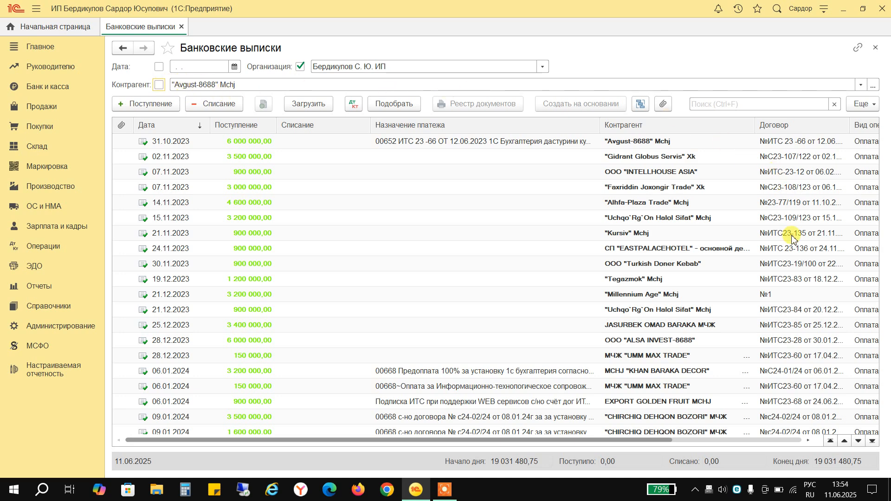
Find the statements of the counterparty "Kursiv" Mchj from its 21.11.2023 entry, and clear the search to return to the full list
click(636, 233)
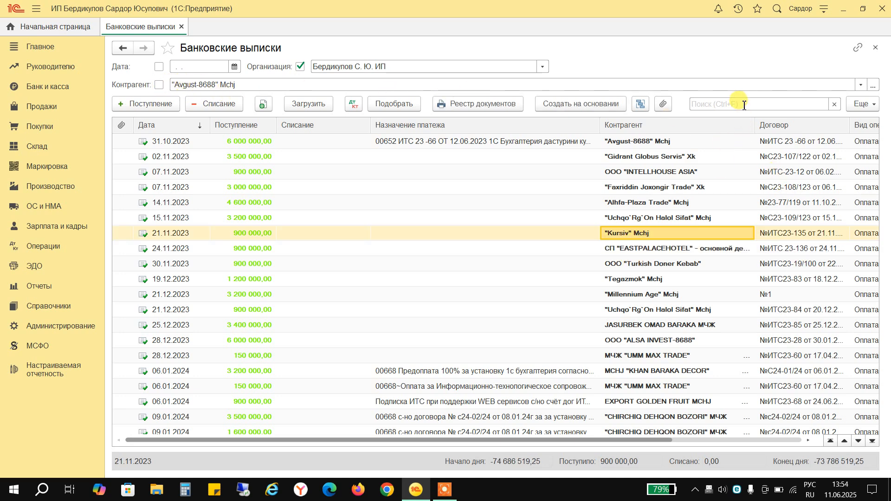
right_click(626, 240)
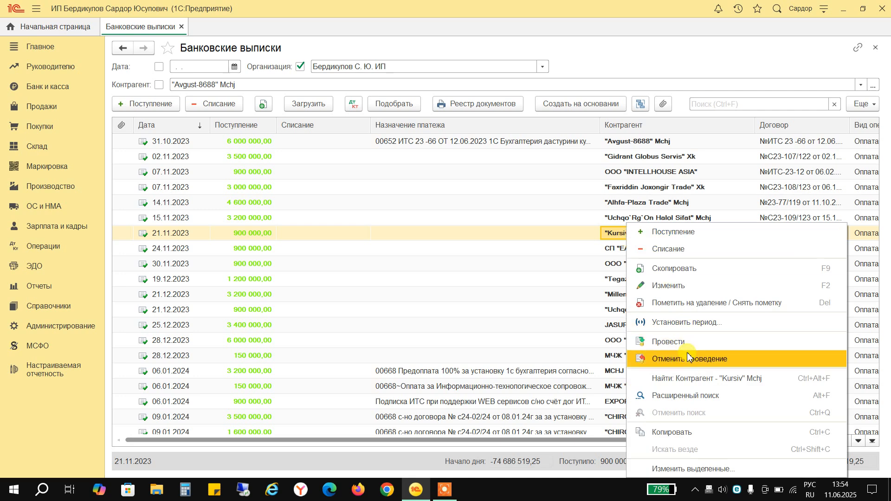
click(691, 377)
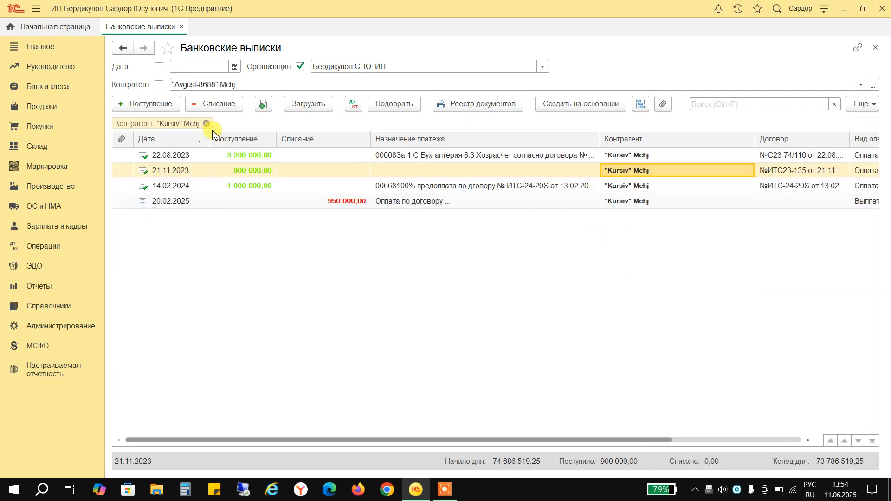
scroll(449, 226, up, 15)
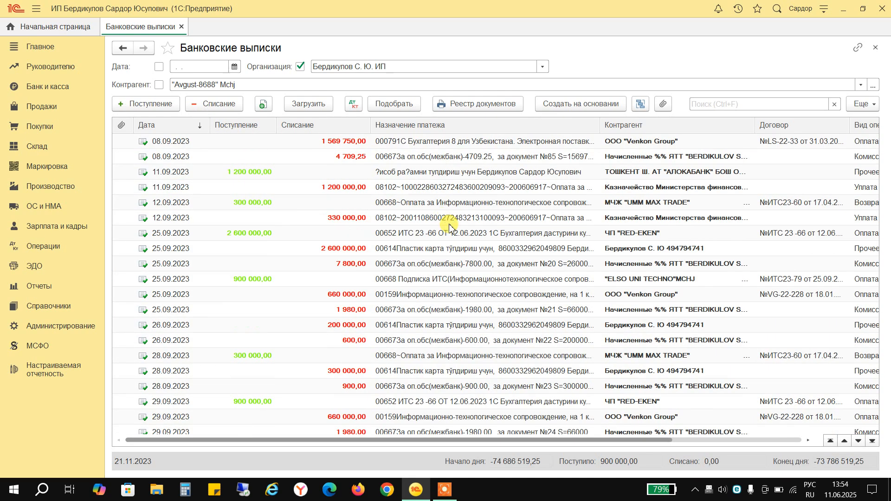
Remove the Контрагент filter condition with the value "Avgust-8688" Mchj from the list settings and finish editing
click(863, 106)
click(812, 340)
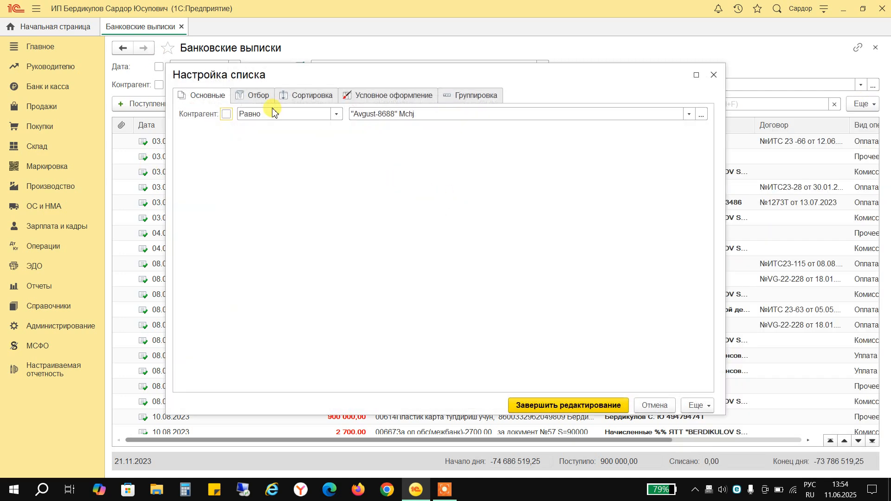
click(258, 95)
click(456, 165)
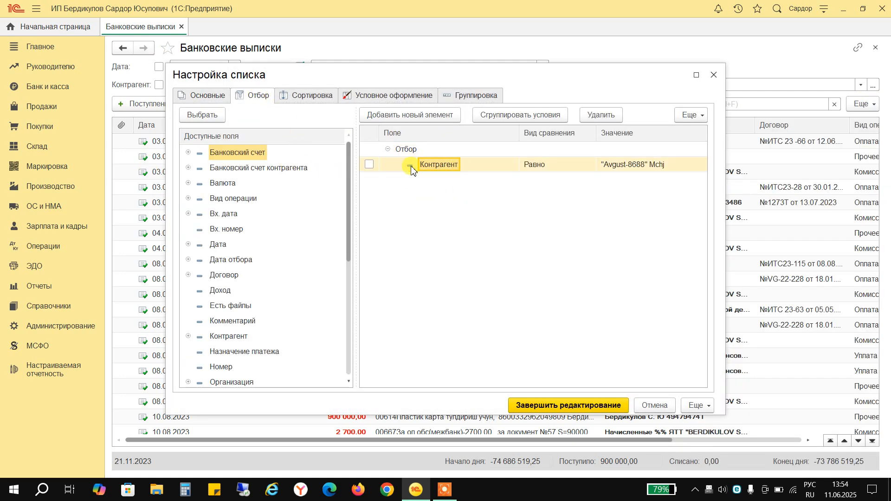
right_click(411, 170)
click(450, 230)
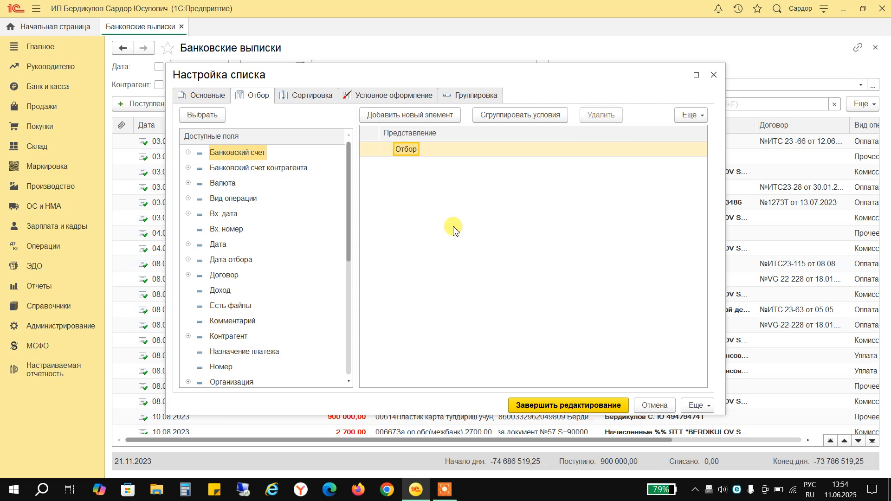
click(575, 406)
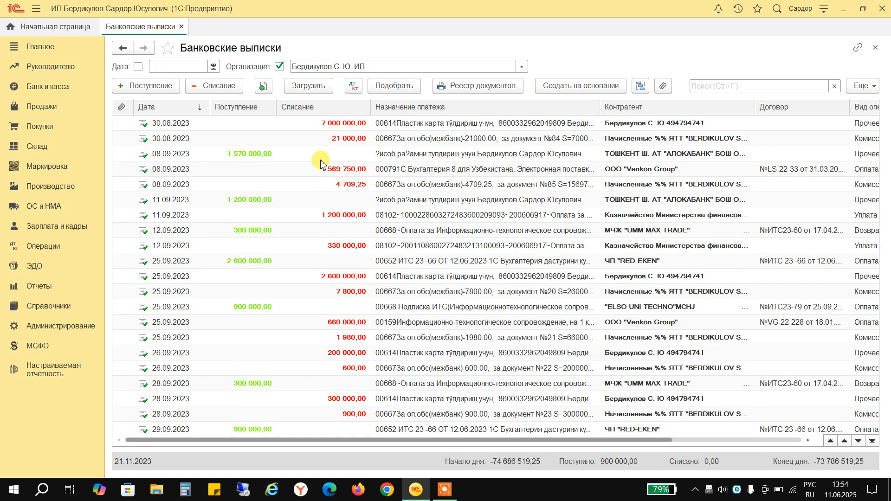
Set the period of the bank statements list to January–December 2025
right_click(166, 106)
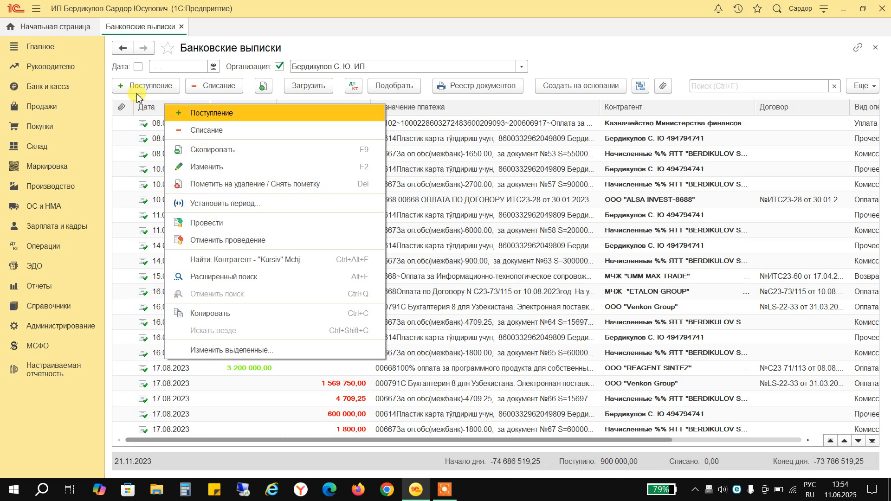
right_click(153, 109)
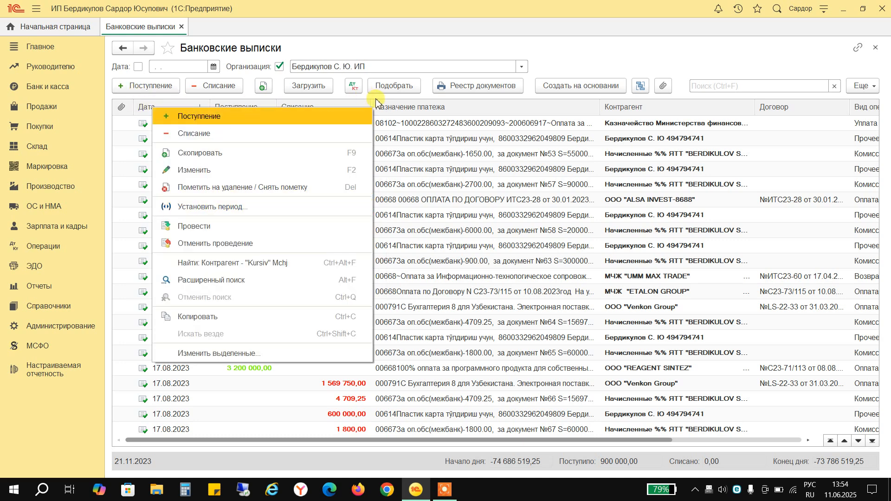
right_click(384, 111)
right_click(306, 105)
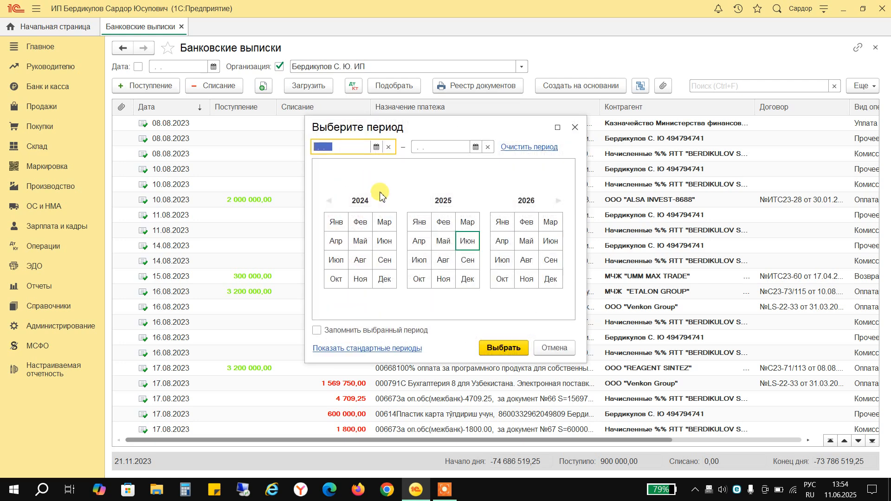
click(427, 226)
click(468, 280)
click(497, 347)
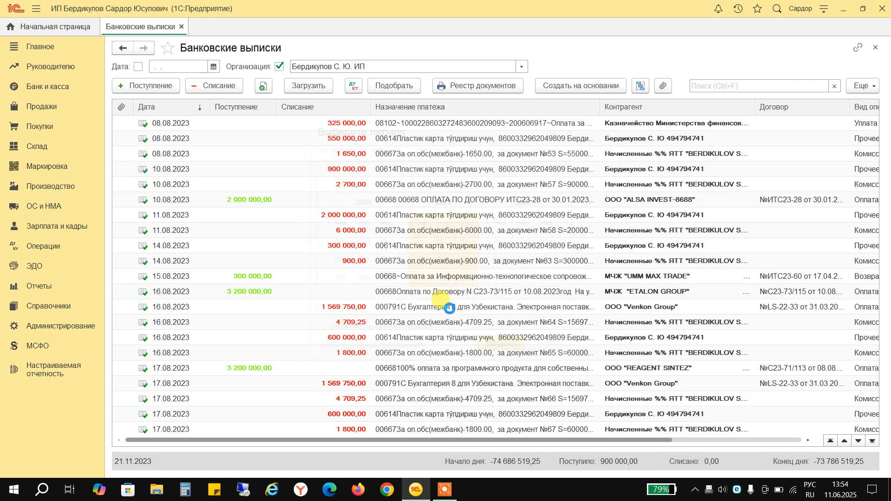
Narrow the list period to January 2025, and extend it to 01.01.2024 – 31.01.2025
click(193, 108)
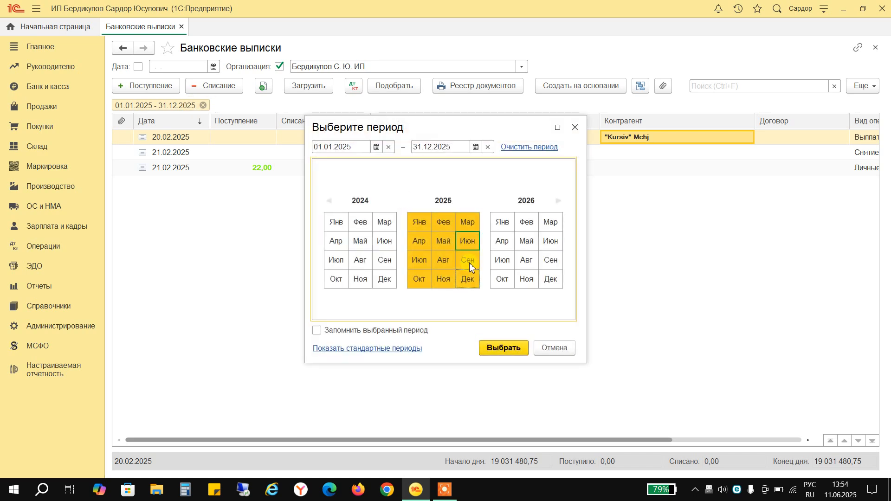
click(420, 227)
click(505, 348)
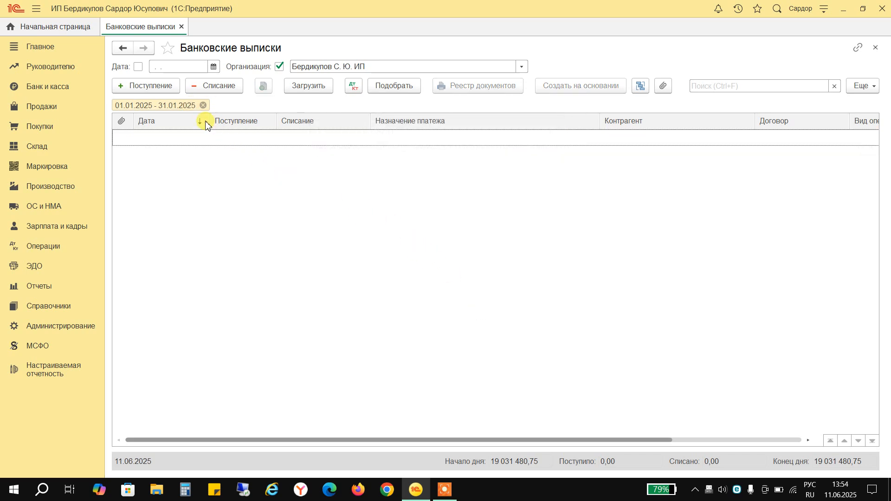
click(193, 106)
click(339, 223)
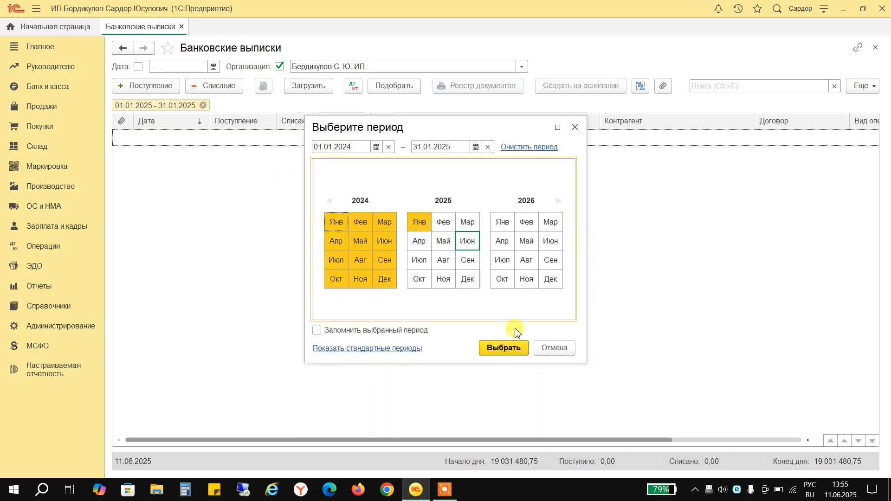
click(505, 346)
Set the period of the bank statements list to January–March 2024 (01.01.2024 – 31.03.2024)
click(193, 106)
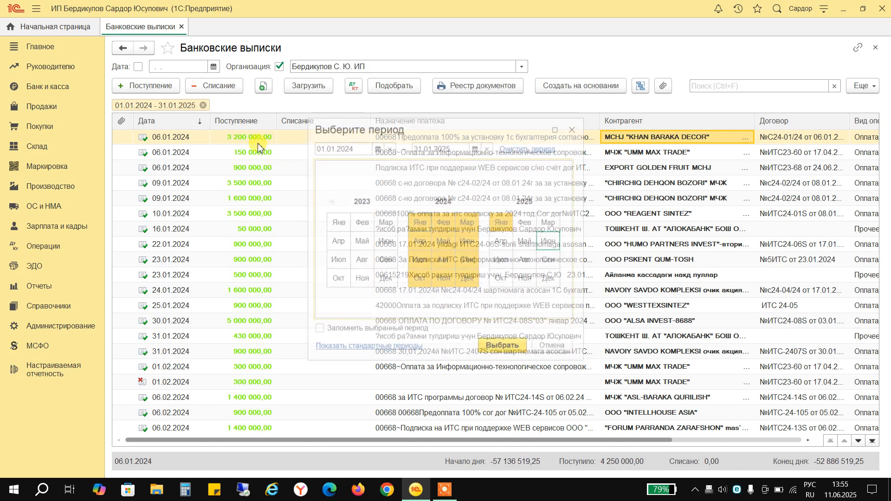
click(440, 225)
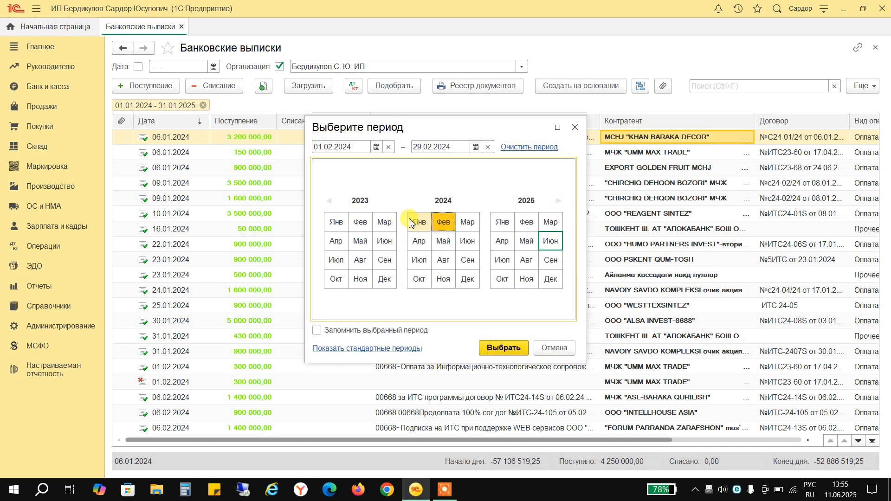
click(411, 220)
click(462, 224)
click(421, 227)
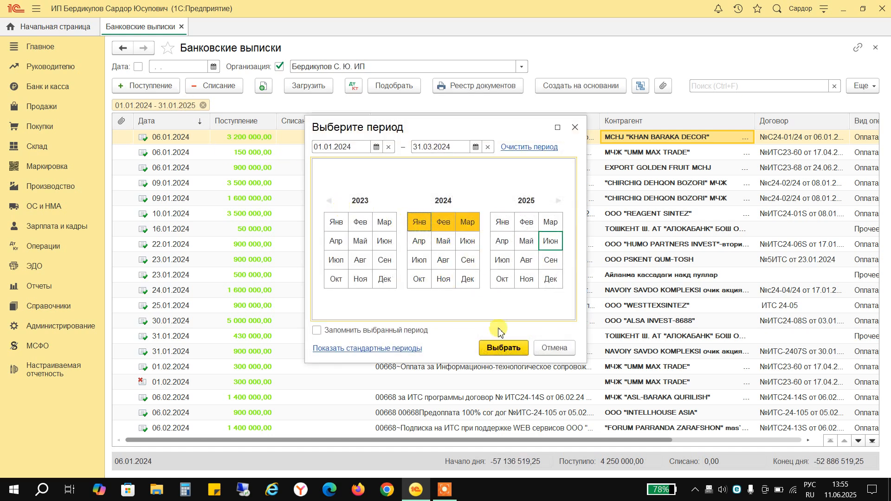
click(497, 348)
Clear the list period and set it to January–May 2025 (01.01.2025 – 31.05.2025)
click(187, 110)
click(519, 147)
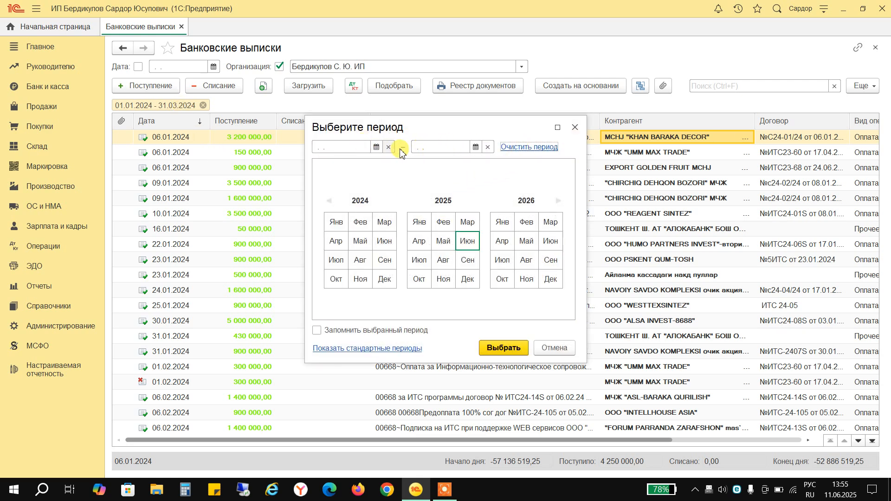
click(419, 222)
click(443, 241)
click(514, 349)
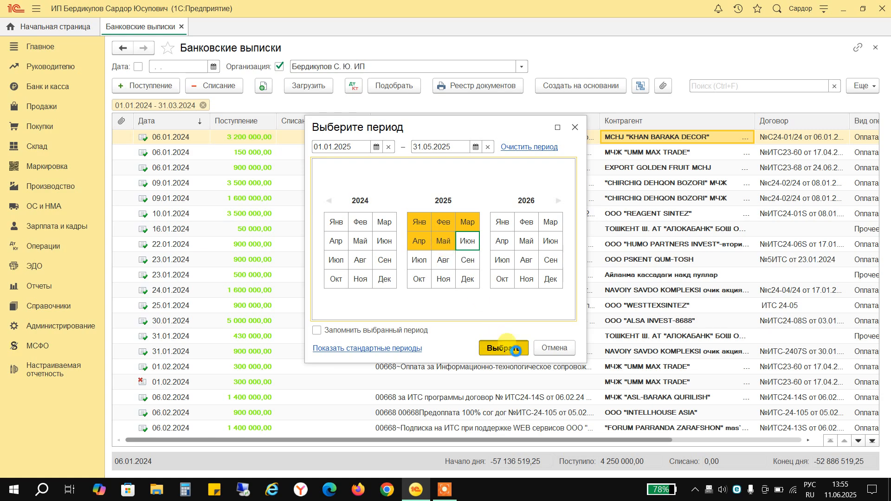
Remove the period filter from the bank statements list and browse back through the earlier entries to 2023
click(203, 105)
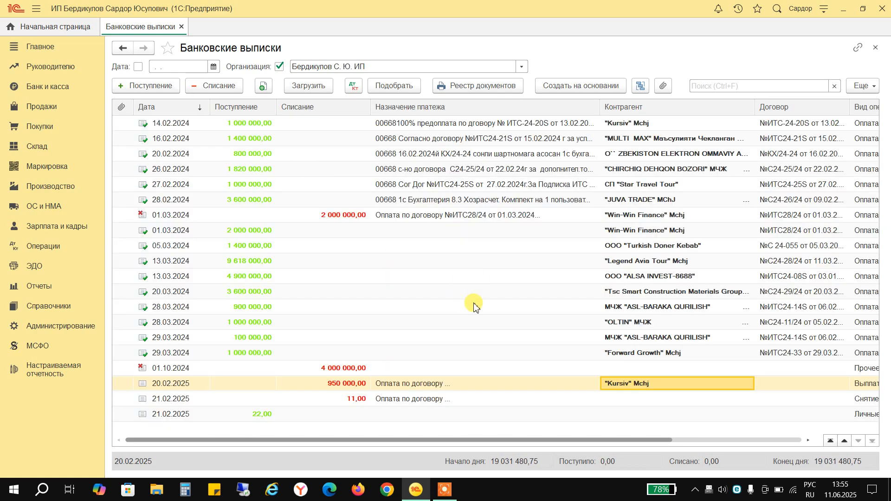
scroll(473, 307, up, 20)
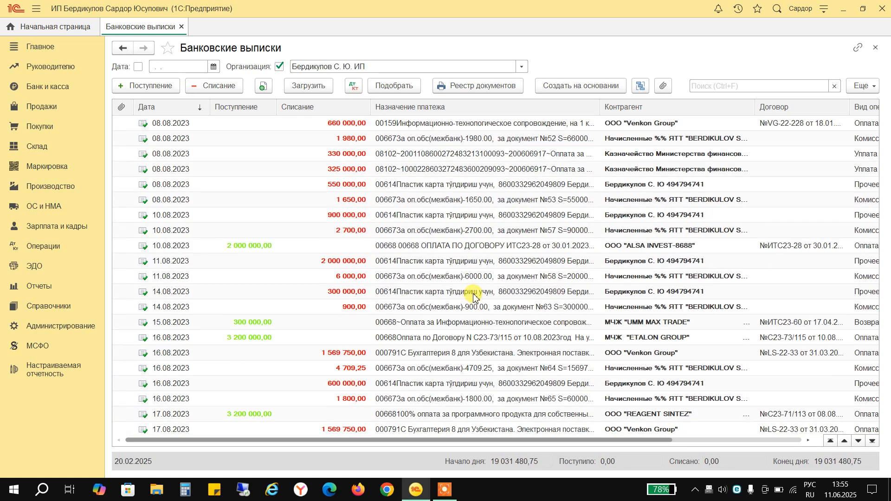
scroll(474, 297, up, 20)
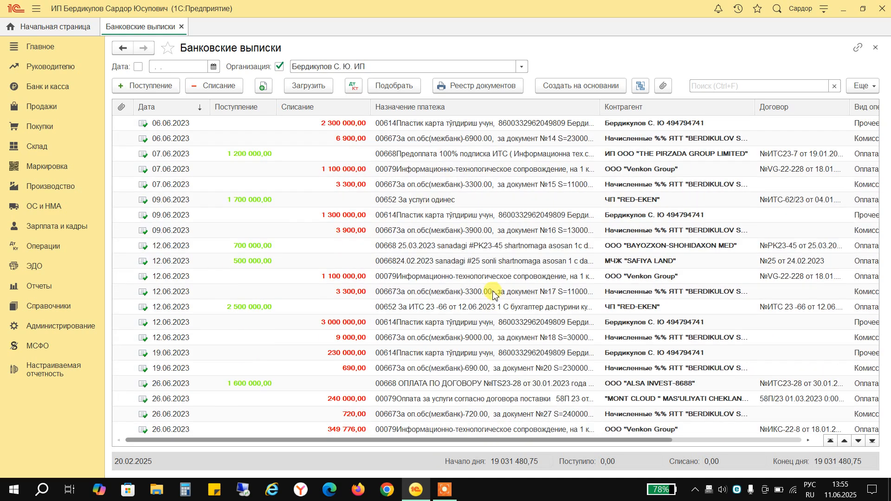